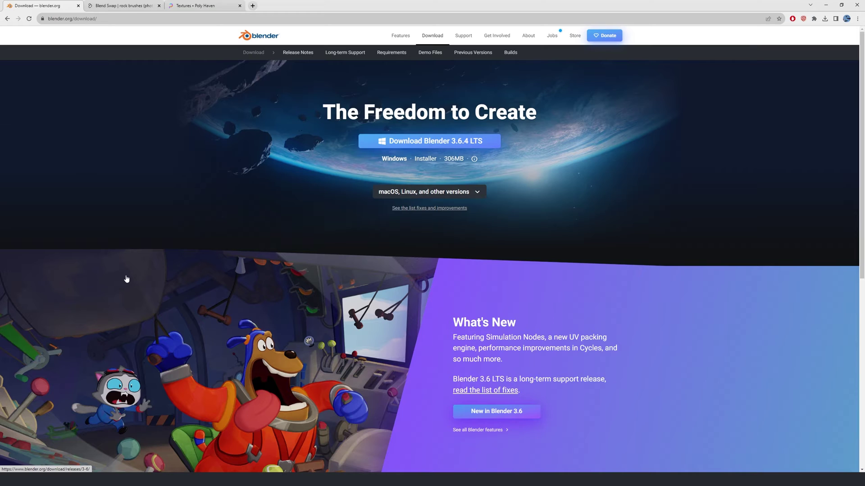
# View the photoscanned rock brushes page on Blend Swap and the Poly Haven textures page.
pyautogui.click(132, 4)
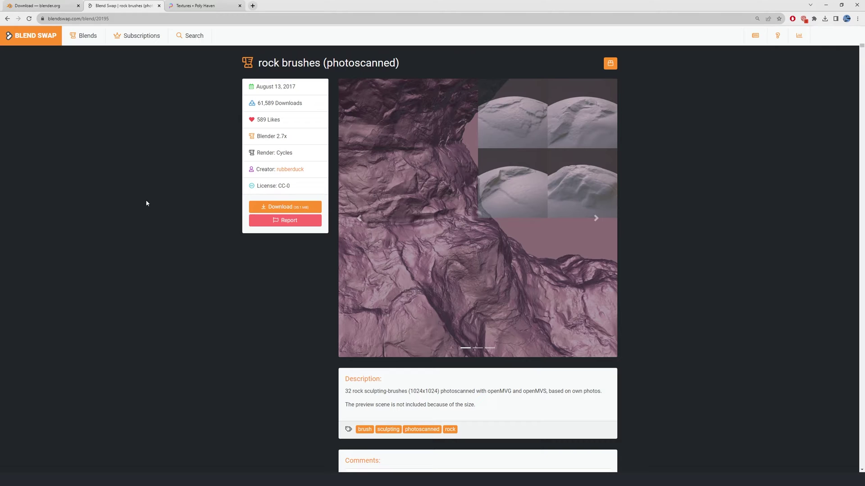
pyautogui.hotkey('ctrl', 'Tab')
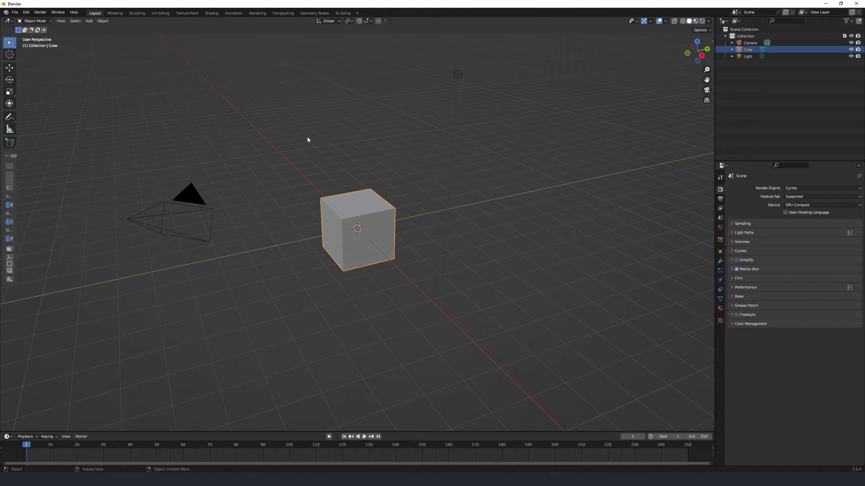
# In Blender, switch the render engine to Eevee and back to Cycles, and check the GPU Compute device option.
pyautogui.click(804, 189)
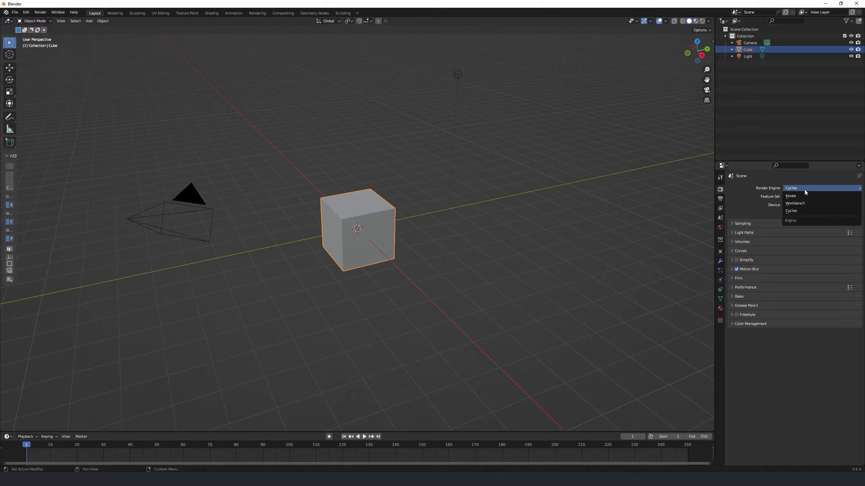
pyautogui.click(794, 196)
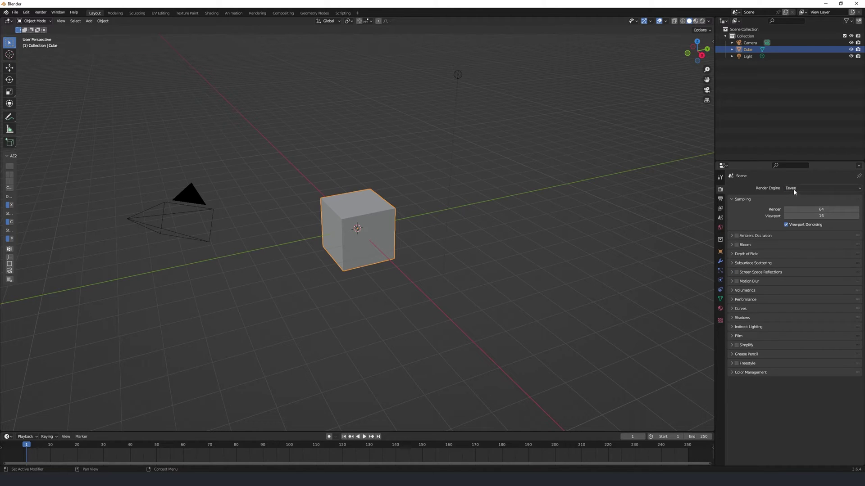
pyautogui.click(793, 188)
pyautogui.click(786, 208)
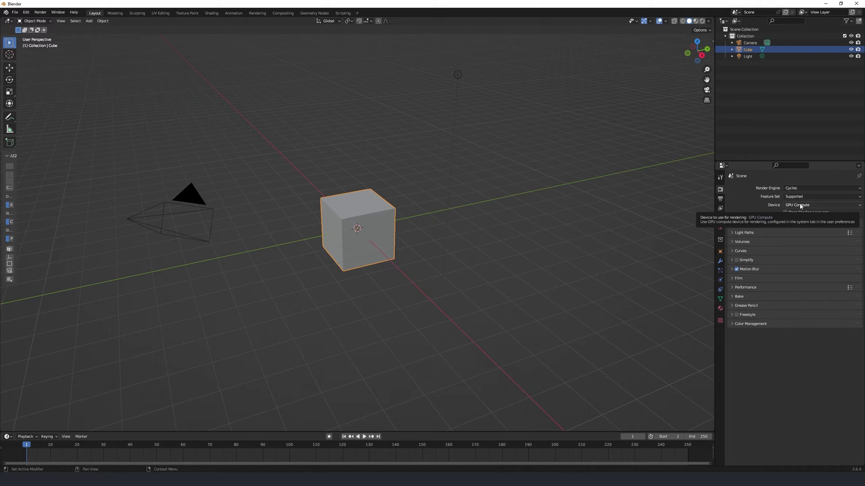
pyautogui.click(800, 207)
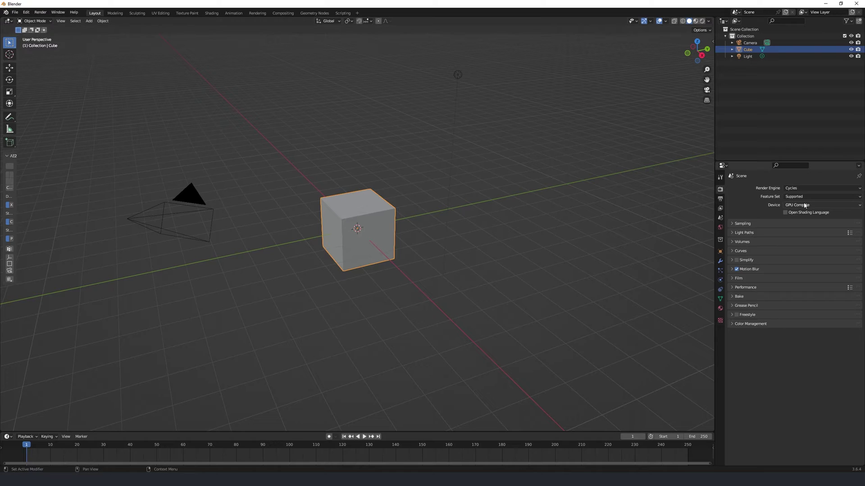
# Check the Cycles render device settings in the system preferences.
pyautogui.click(26, 12)
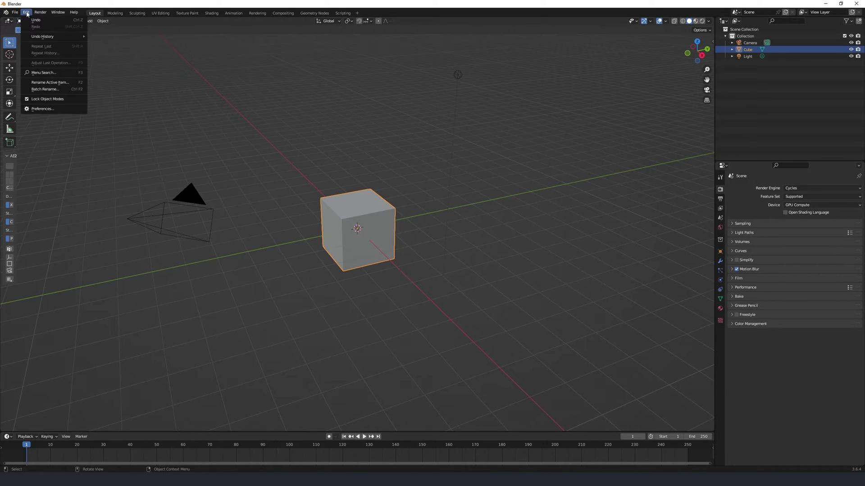
pyautogui.click(45, 108)
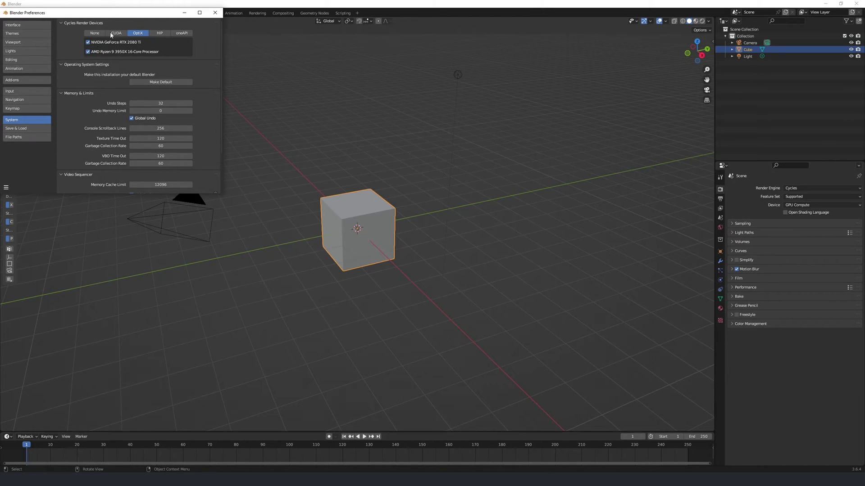
pyautogui.click(214, 13)
# Inspect the world's Nishita Sky Texture in rendered shading and return the viewport to solid shading.
pyautogui.click(720, 228)
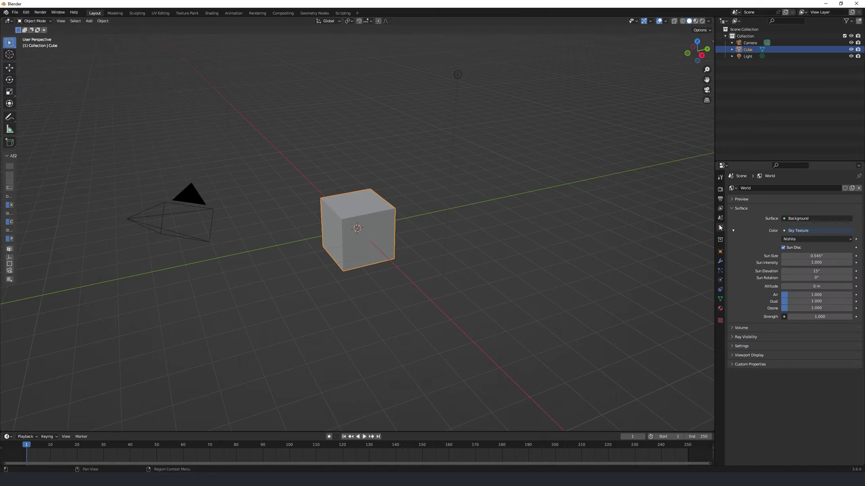
pyautogui.click(784, 231)
pyautogui.click(701, 20)
pyautogui.moveTo(524, 181)
pyautogui.mouseDown(button='middle')
pyautogui.moveTo(583, 160)
pyautogui.moveTo(614, 119)
pyautogui.mouseUp(button='middle')
pyautogui.click(681, 22)
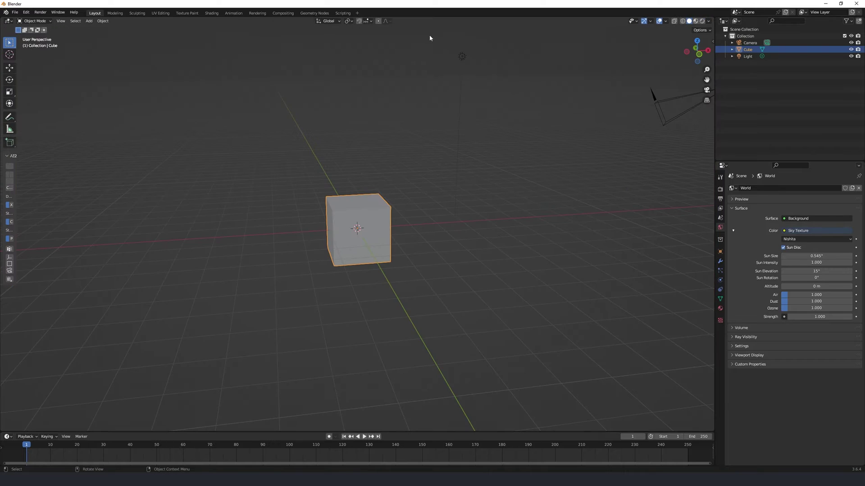
# Delete the default cube and light from the scene.
pyautogui.moveTo(428, 55); pyautogui.dragTo(314, 252)
pyautogui.moveTo(494, 87); pyautogui.dragTo(278, 287)
pyautogui.press('Delete')
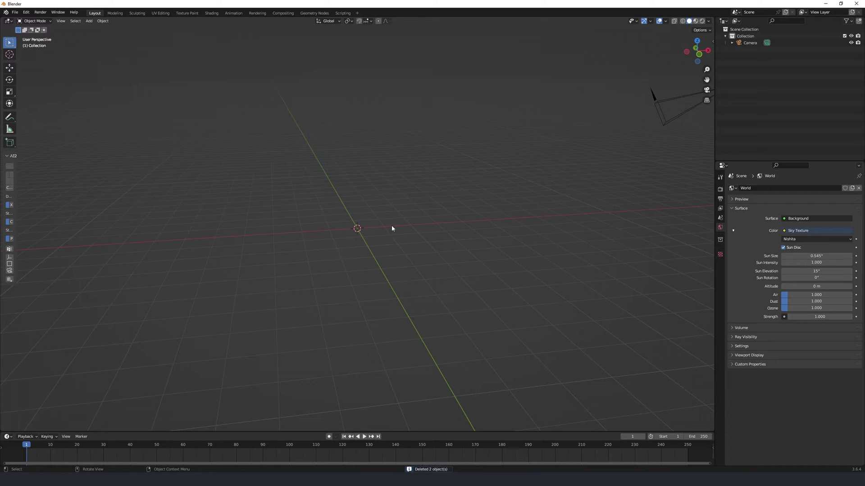
# Add a mesh plane and rotate it 90 degrees about the X axis to stand it upright.
pyautogui.hotkey('shift', 'a')
pyautogui.moveTo(363, 212)
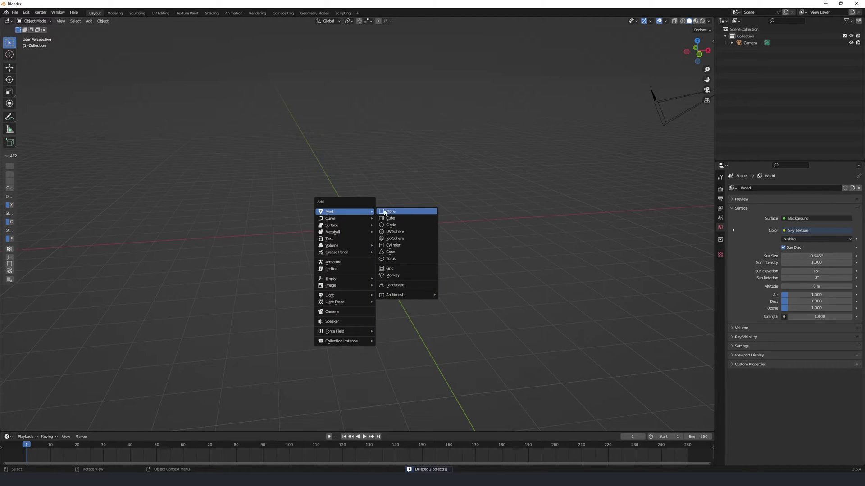
pyautogui.click(391, 211)
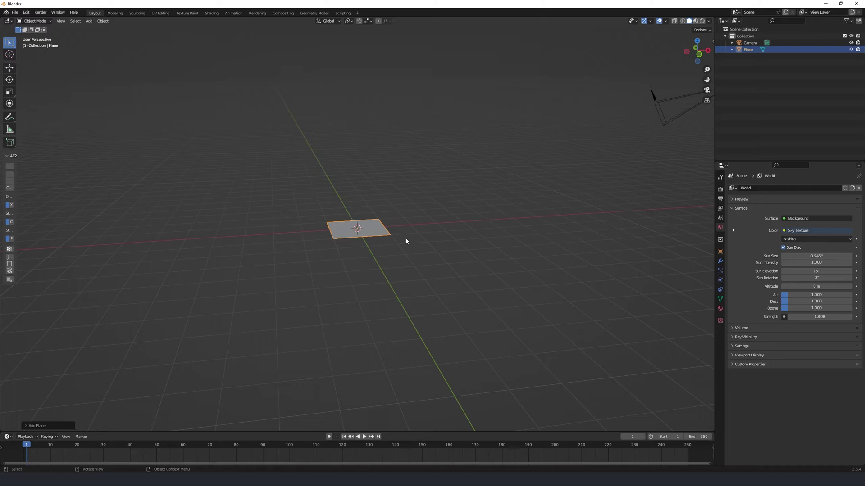
pyautogui.press('r')
pyautogui.press('x')
pyautogui.press('9')
pyautogui.press('0')
pyautogui.press('Return')
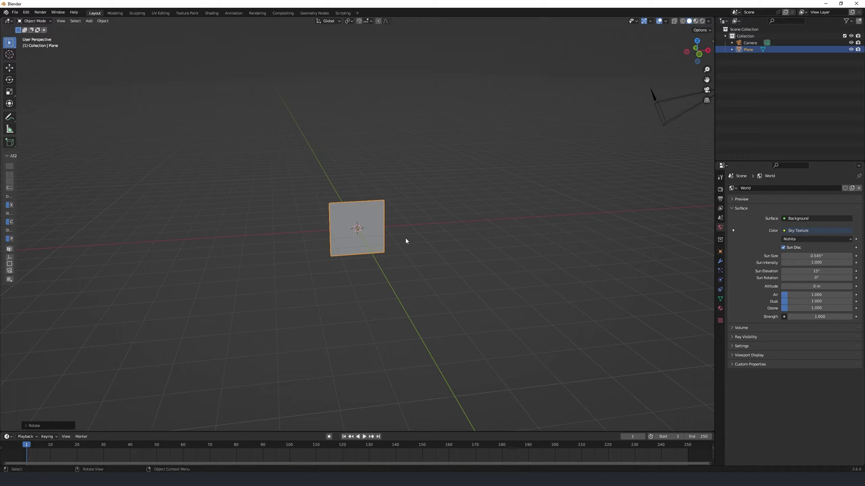
# Move the plane's geometry up 1 m along Z in Edit Mode, keeping the object origin in place.
pyautogui.press('Tab')
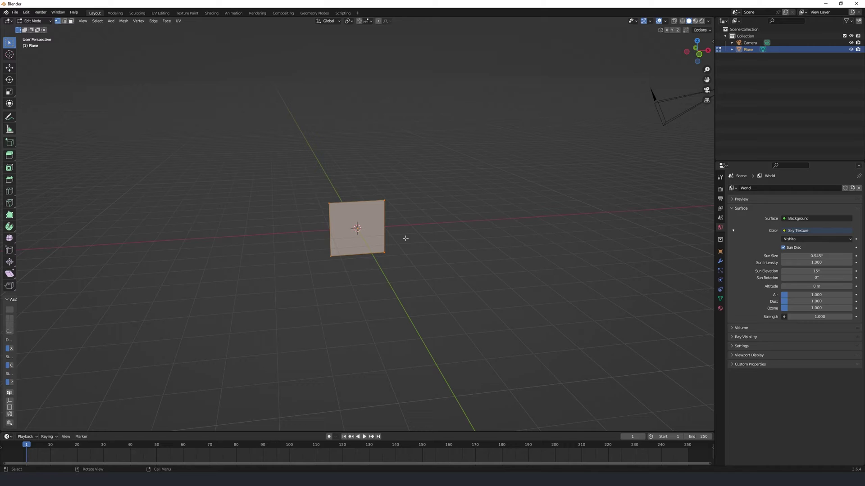
pyautogui.press('g')
pyautogui.press('z')
pyautogui.press('1')
pyautogui.press('Return')
pyautogui.press('Tab')
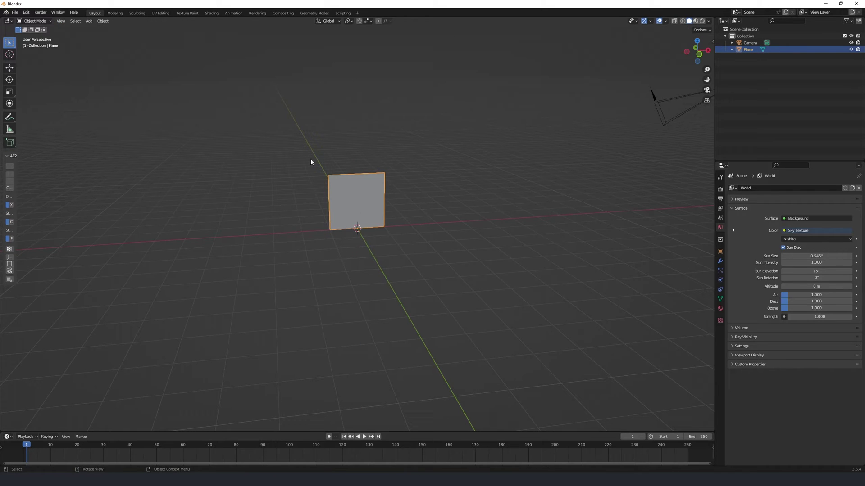
# Scale the upright plane uniformly by a factor of 5.
pyautogui.press('s')
pyautogui.press('5')
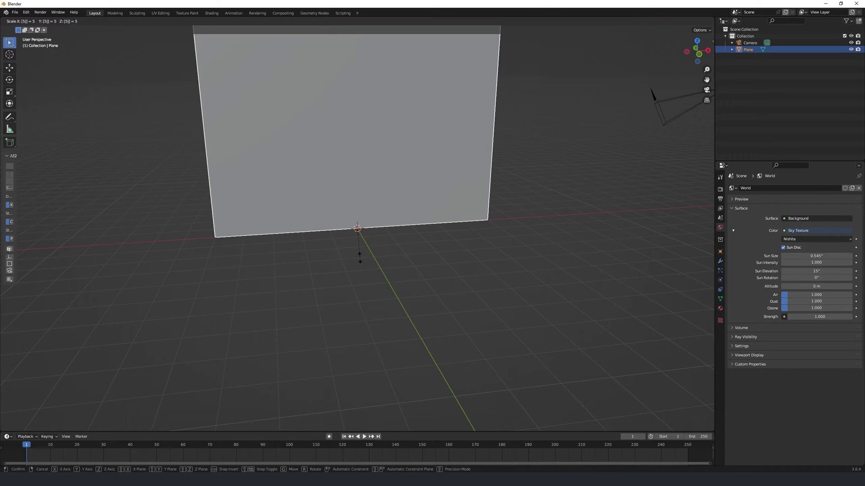
pyautogui.press('Return')
pyautogui.scroll(-5, 453, 189)
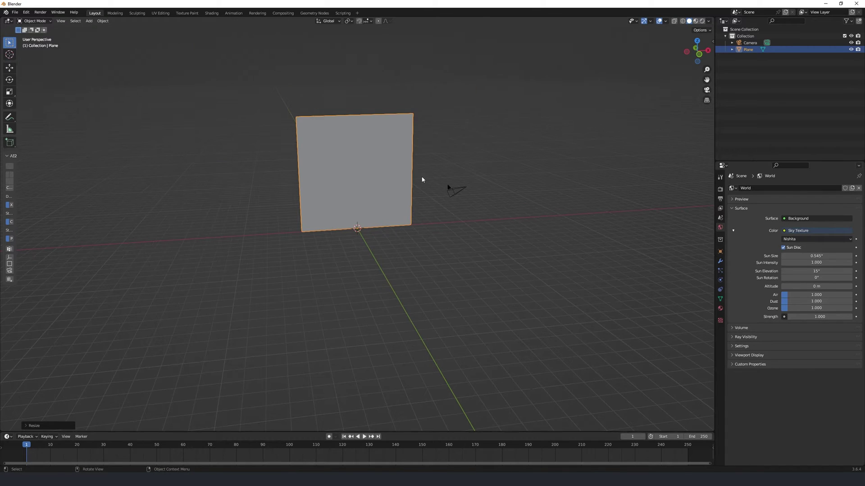
# Extrude the plane's vertical side edge on the positive X side along X to add a second wall section.
pyautogui.moveTo(440, 180); pyautogui.dragTo(409, 193, button='middle')
pyautogui.press('Tab')
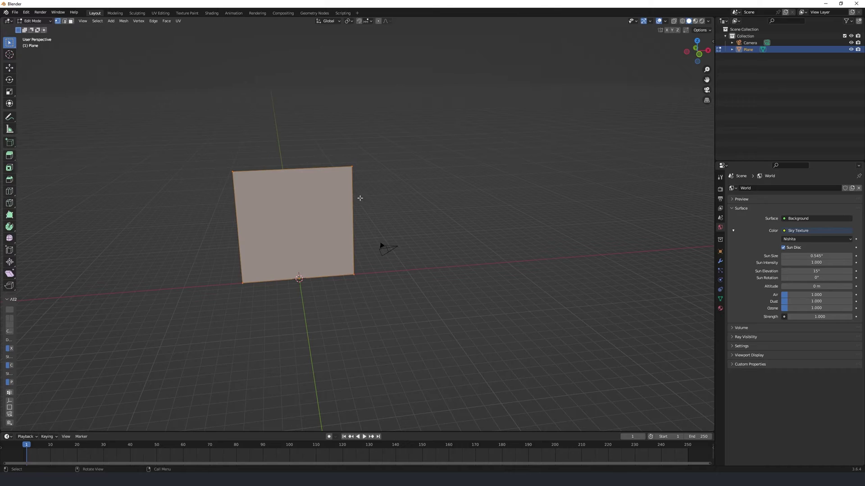
pyautogui.click(9, 68)
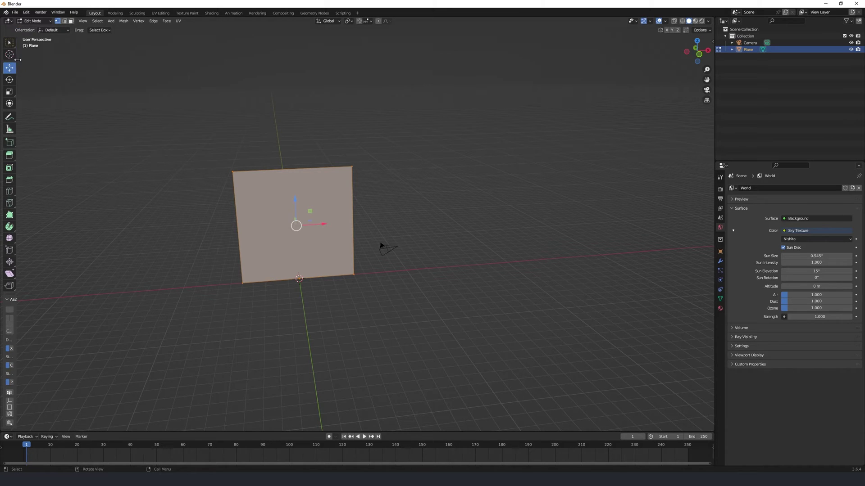
pyautogui.click(64, 22)
pyautogui.click(352, 191)
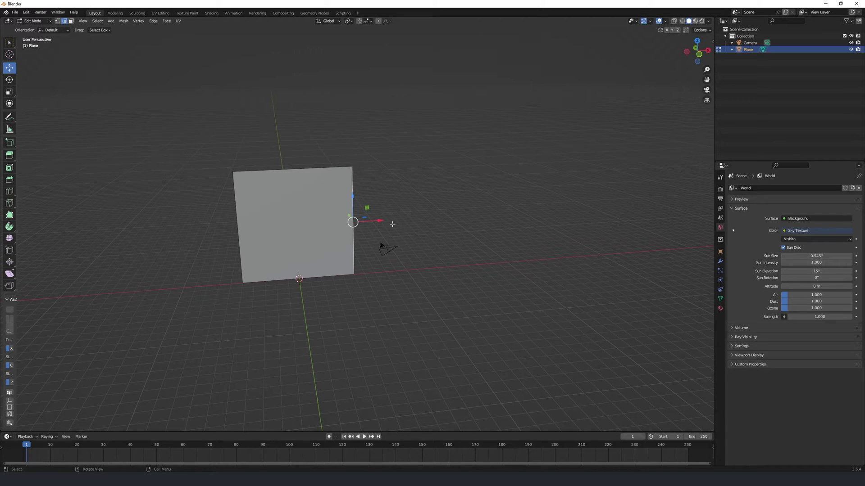
pyautogui.press('e')
pyautogui.press('x')
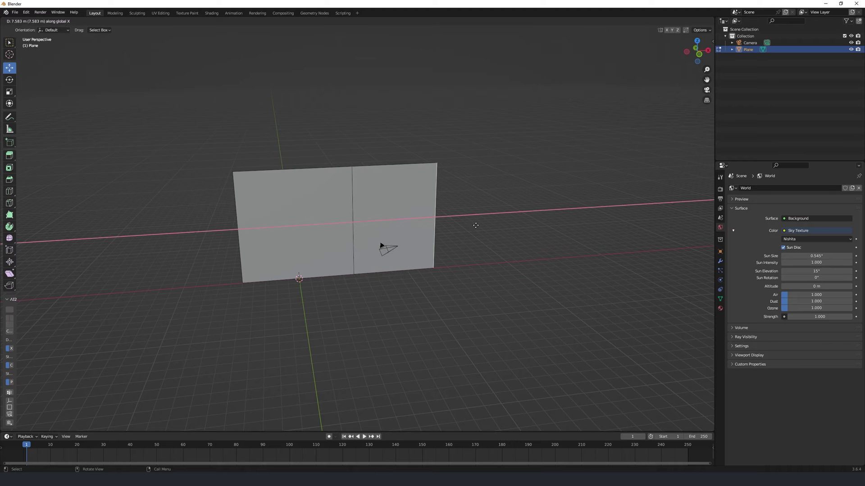
pyautogui.click(492, 227)
# Offset the extruded end edge along Y to angle the second section, and extrude a third wall section along X.
pyautogui.moveTo(492, 227); pyautogui.dragTo(444, 268, button='middle')
pyautogui.moveTo(444, 269); pyautogui.dragTo(429, 280)
pyautogui.press('g')
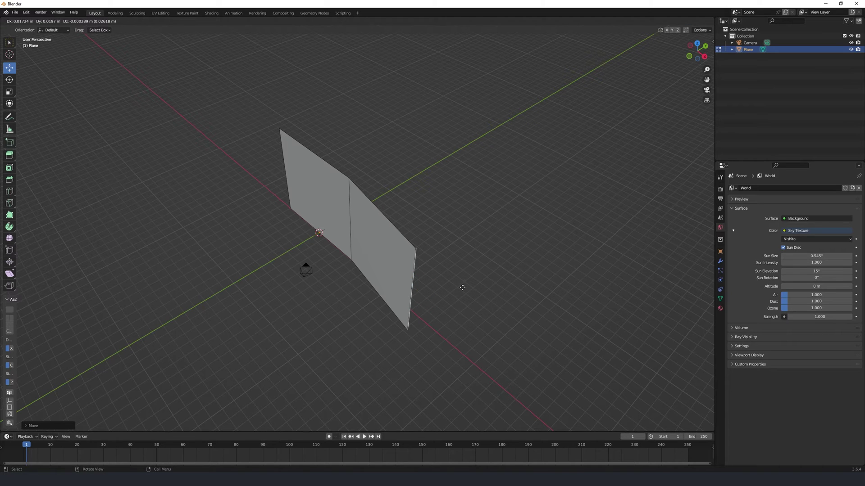
pyautogui.press('x')
pyautogui.click(552, 370)
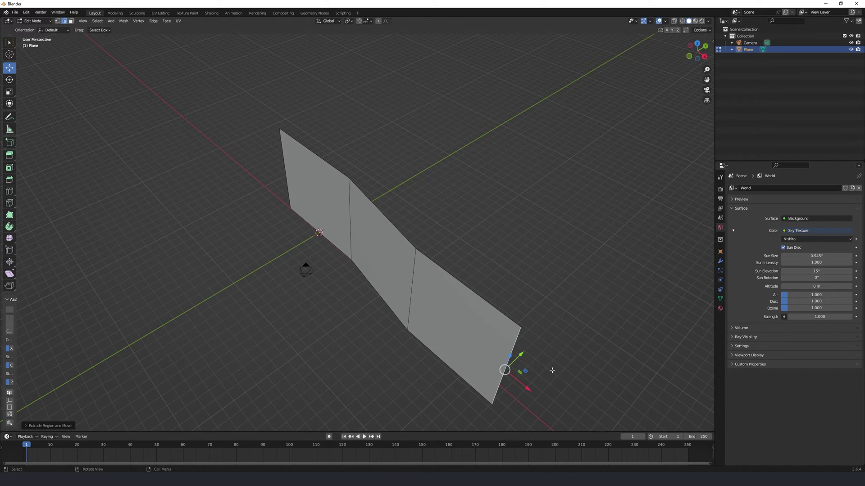
pyautogui.moveTo(552, 370); pyautogui.dragTo(533, 286, button='middle')
pyautogui.moveTo(562, 216); pyautogui.dragTo(566, 216)
pyautogui.moveTo(492, 177); pyautogui.dragTo(426, 226, button='middle')
# Return to Object Mode and apply all transforms to the three-section wall.
pyautogui.press('Tab')
pyautogui.moveTo(358, 239); pyautogui.dragTo(378, 213, button='middle')
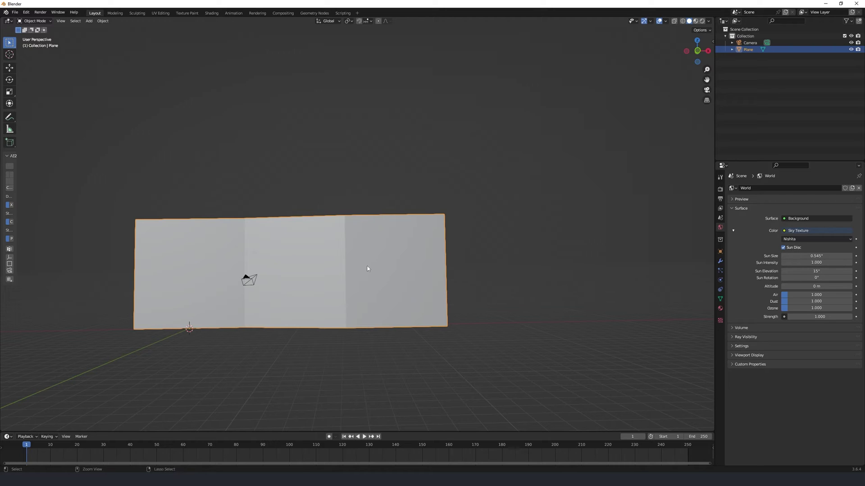
pyautogui.hotkey('ctrl', 'a')
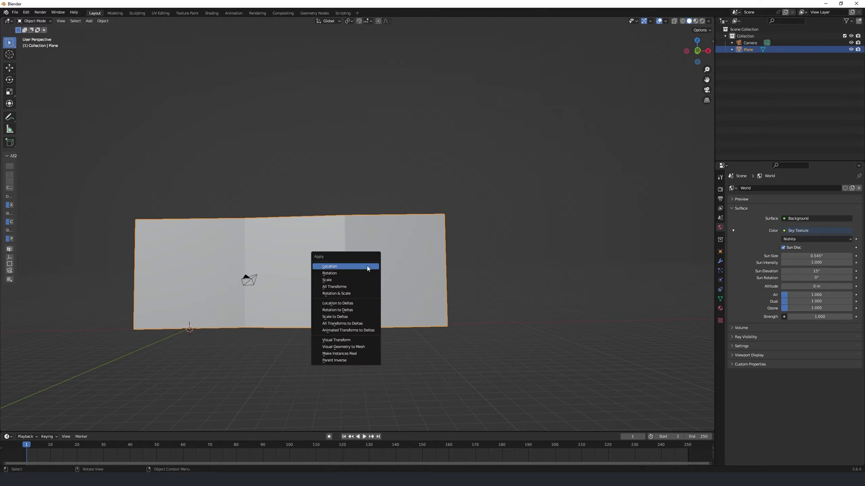
pyautogui.click(337, 287)
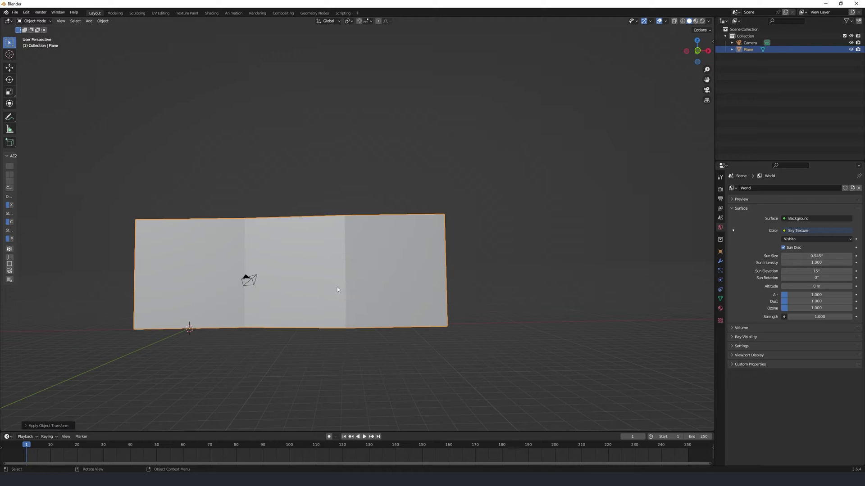
# Add a Multiresolution modifier to the wall and subdivide it to level 8.
pyautogui.moveTo(248, 262); pyautogui.dragTo(342, 252, button='middle')
pyautogui.click(720, 261)
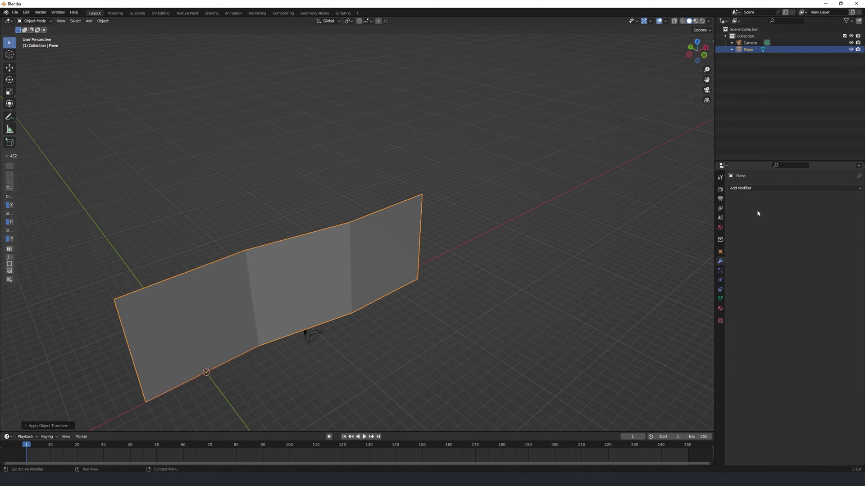
pyautogui.click(767, 188)
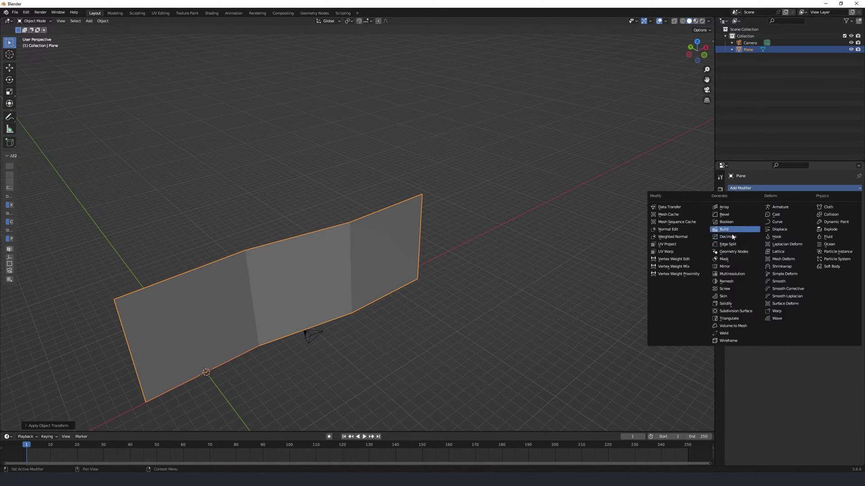
pyautogui.click(734, 271)
pyautogui.click(805, 259)
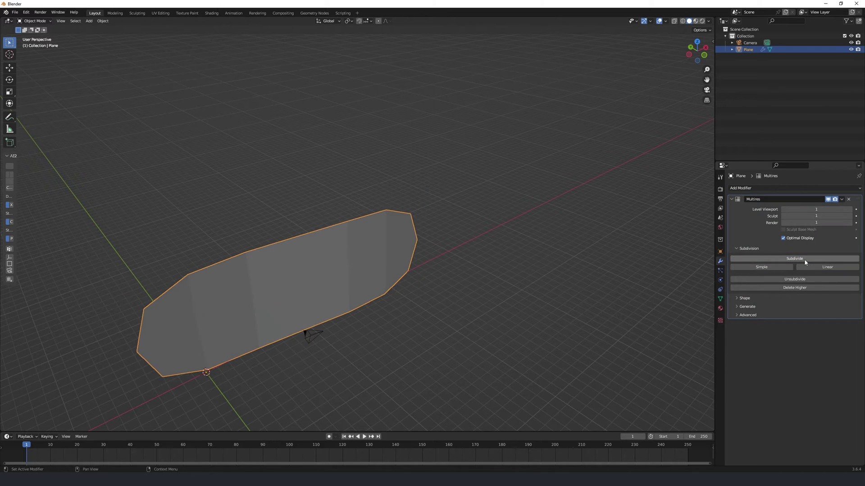
pyautogui.click(804, 260)
pyautogui.click(804, 259)
pyautogui.click(804, 259)
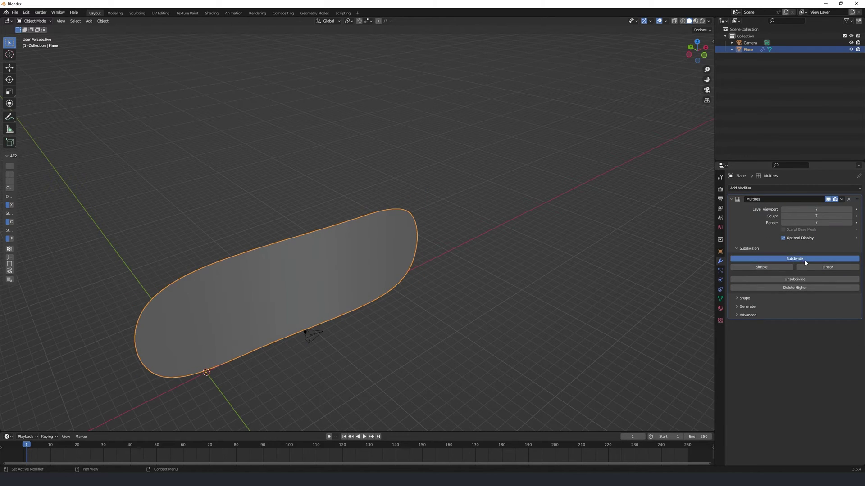
pyautogui.click(804, 260)
# Apply a full edge crease to all of the wall's edges in Edit Mode and return to Object Mode.
pyautogui.press('Tab')
pyautogui.press('a')
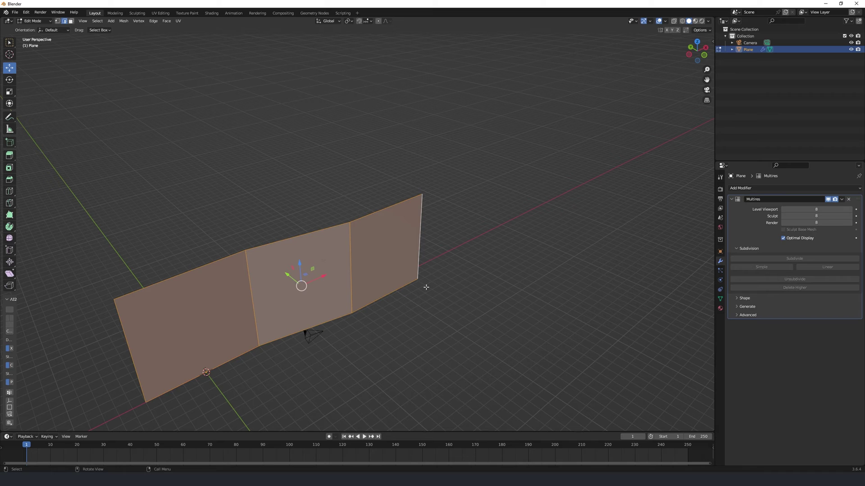
pyautogui.hotkey('shift', 'e')
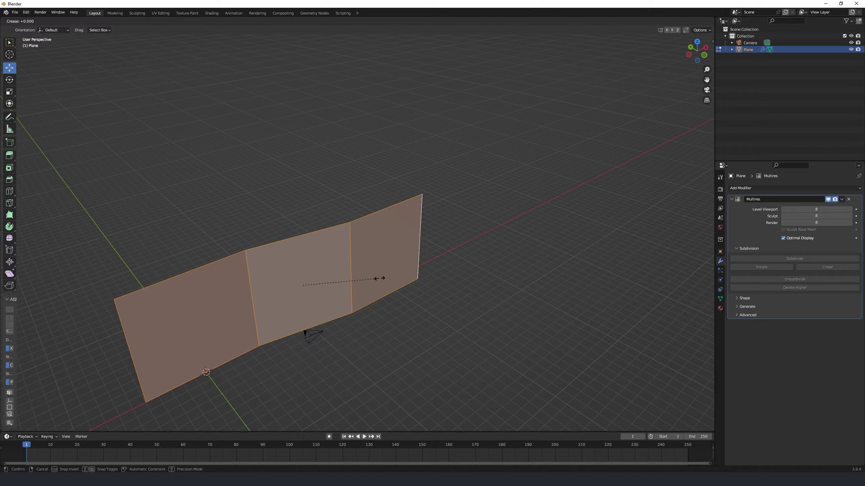
pyautogui.click(576, 282)
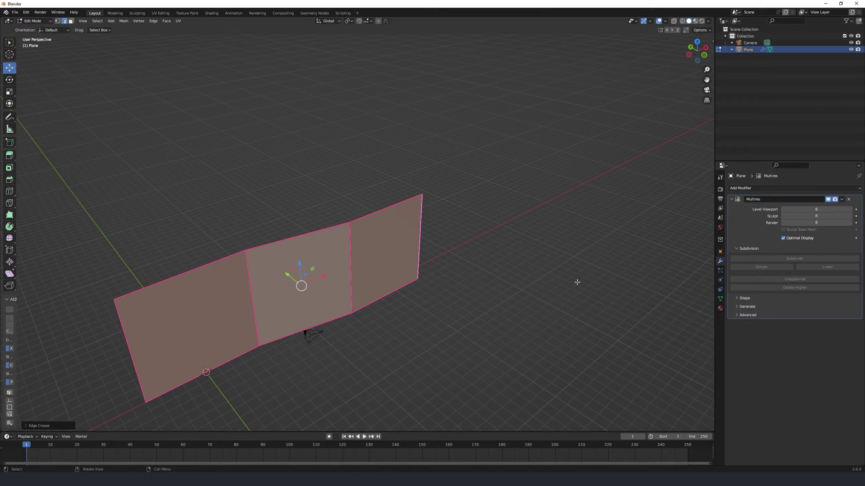
pyautogui.press('Tab')
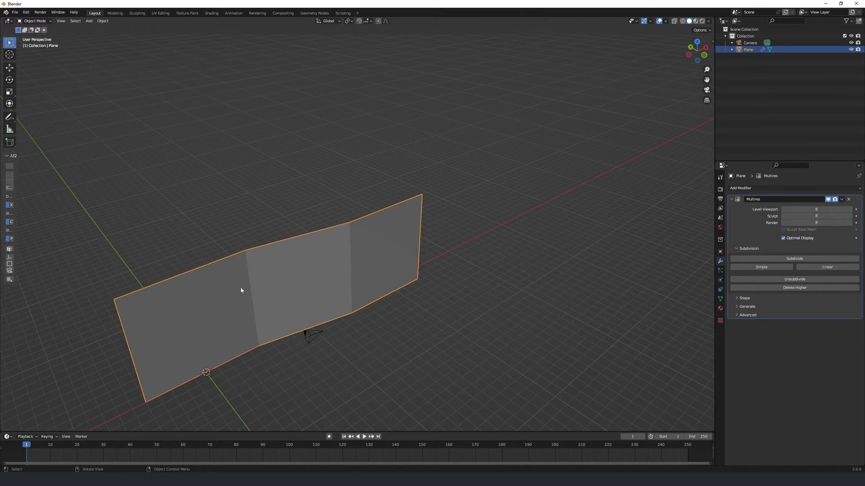
# Reapply the edge crease to the whole wall in Edit Mode and return to Object Mode.
pyautogui.moveTo(198, 299); pyautogui.dragTo(189, 288, button='middle')
pyautogui.press('Tab')
pyautogui.hotkey('shift', 'e')
pyautogui.click(388, 250)
pyautogui.press('Tab')
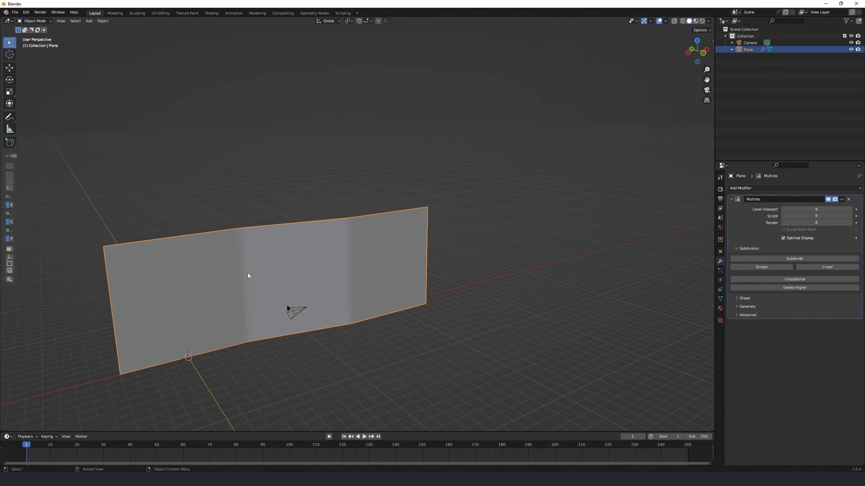
pyautogui.press('Tab')
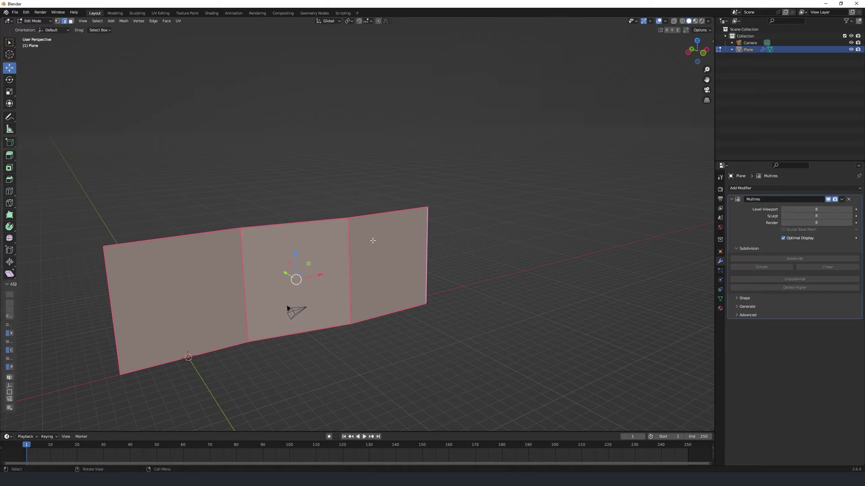
pyautogui.hotkey('shift', 'e')
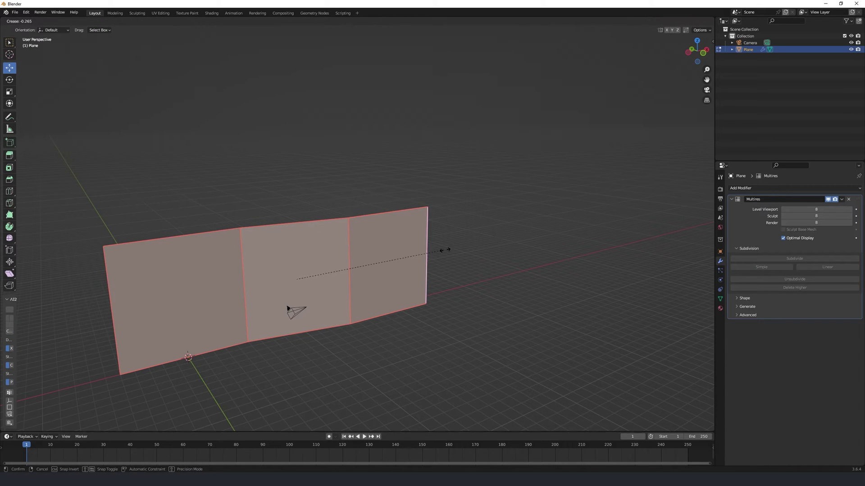
pyautogui.rightClick(440, 252)
pyautogui.press('Tab')
# Shade the wall smooth and switch to the Sculpting workspace.
pyautogui.rightClick(328, 259)
pyautogui.click(327, 260)
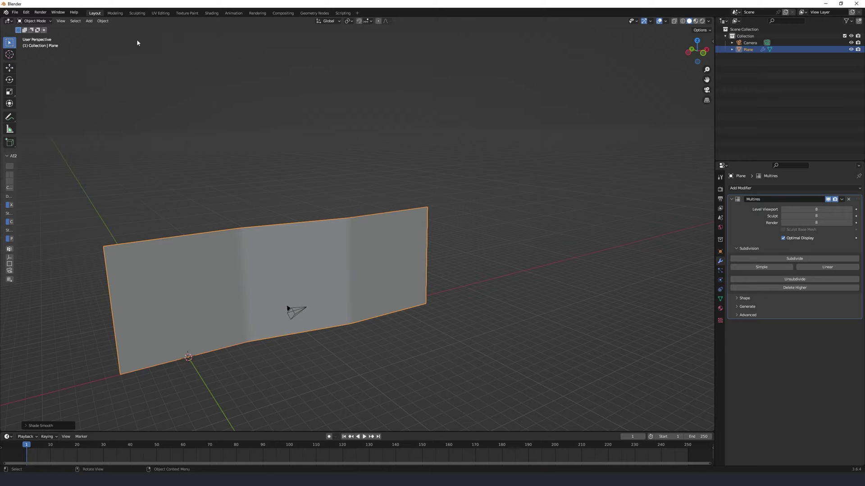
pyautogui.click(136, 13)
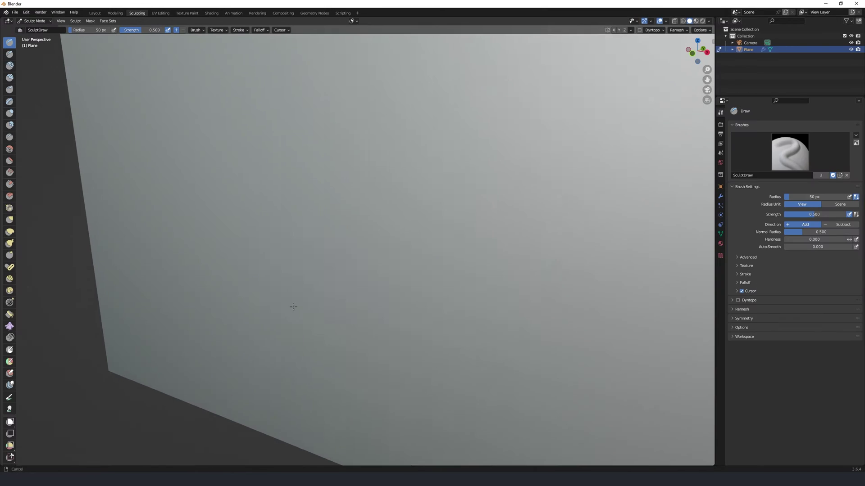
# Frame the wall for sculpting and set the Draw brush radius to 125 px and strength to 0.575.
pyautogui.scroll(-4, 361, 184)
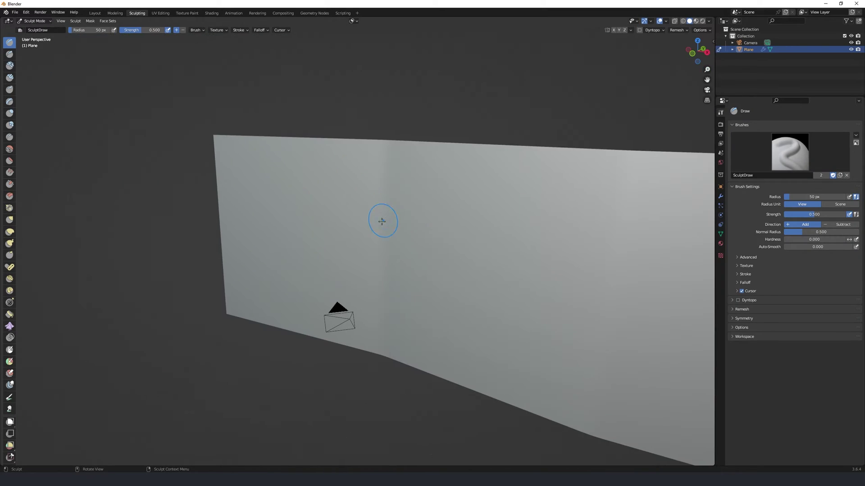
pyautogui.moveTo(297, 189); pyautogui.dragTo(390, 187, button='middle')
pyautogui.rightClick(284, 171)
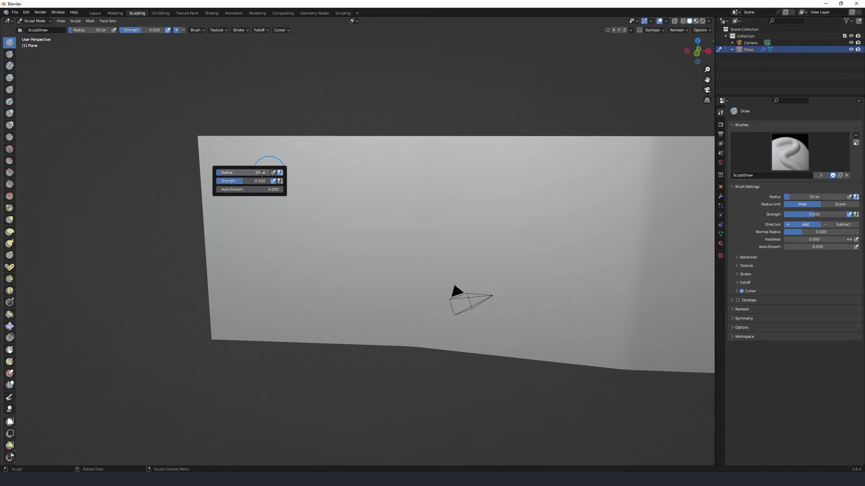
pyautogui.moveTo(227, 173)
pyautogui.mouseDown()
pyautogui.moveTo(279, 174)
pyautogui.moveTo(236, 175)
pyautogui.moveTo(250, 182)
pyautogui.moveTo(278, 167)
pyautogui.mouseUp()
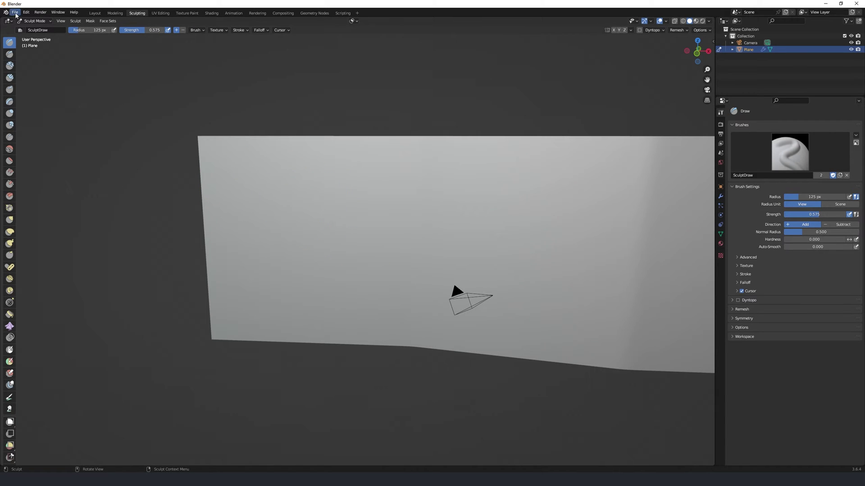
# Append all brushes from the Brush folder of rock_brushes.blend in the Downloads folder.
pyautogui.click(16, 12)
pyautogui.click(37, 90)
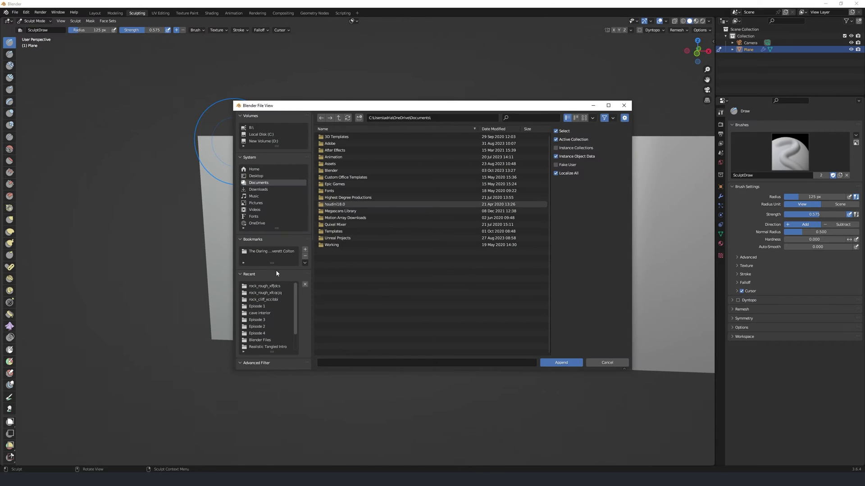
pyautogui.click(270, 189)
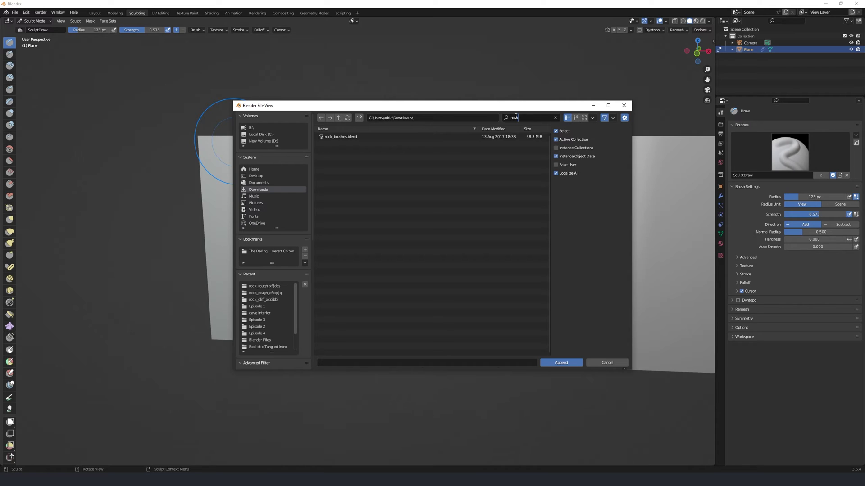
pyautogui.press('Return')
pyautogui.doubleClick(342, 137)
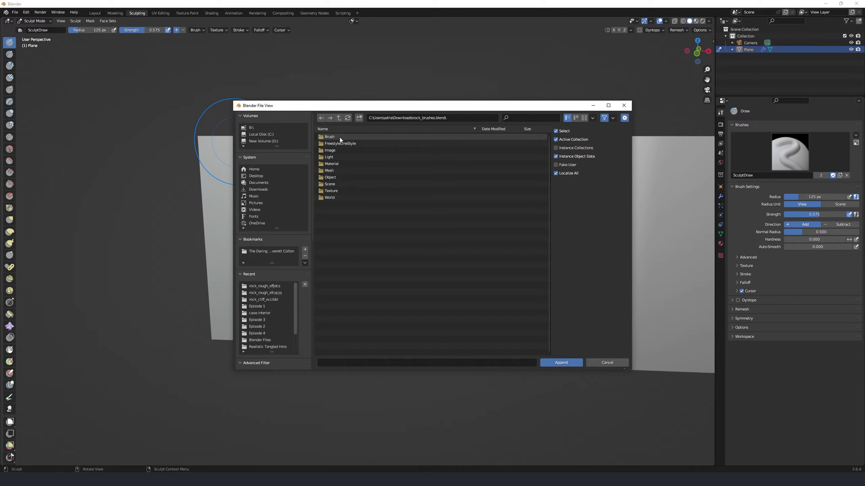
pyautogui.doubleClick(340, 137)
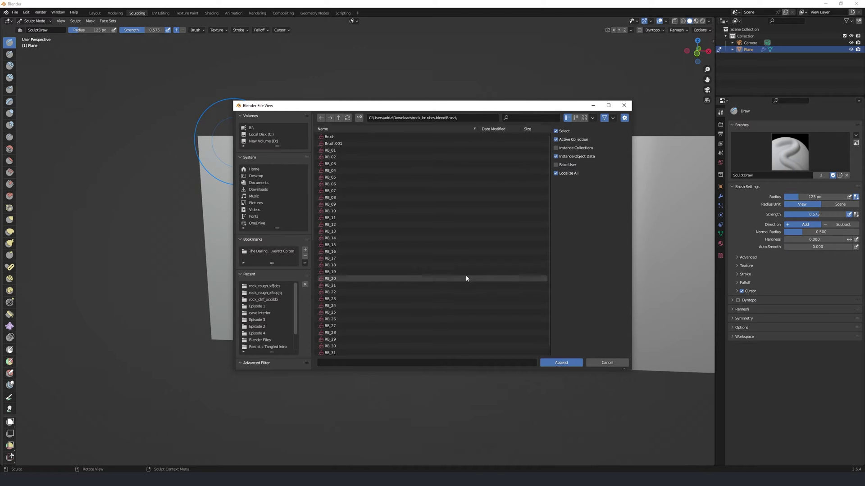
pyautogui.press('a')
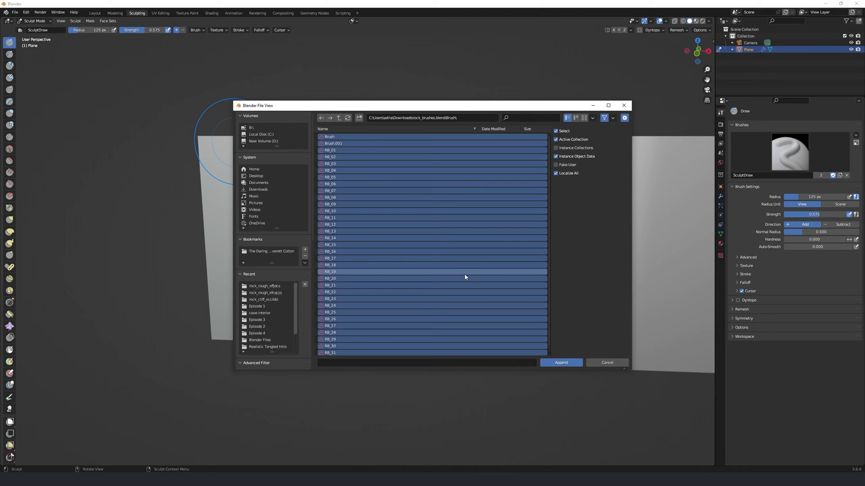
pyautogui.click(556, 363)
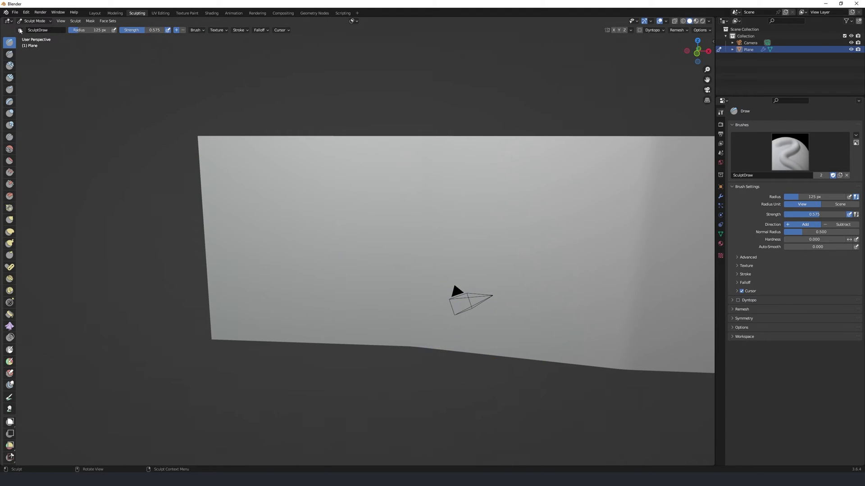
# Browse the appended rock brushes and choose RB_24 as the active sculpting brush.
pyautogui.click(20, 30)
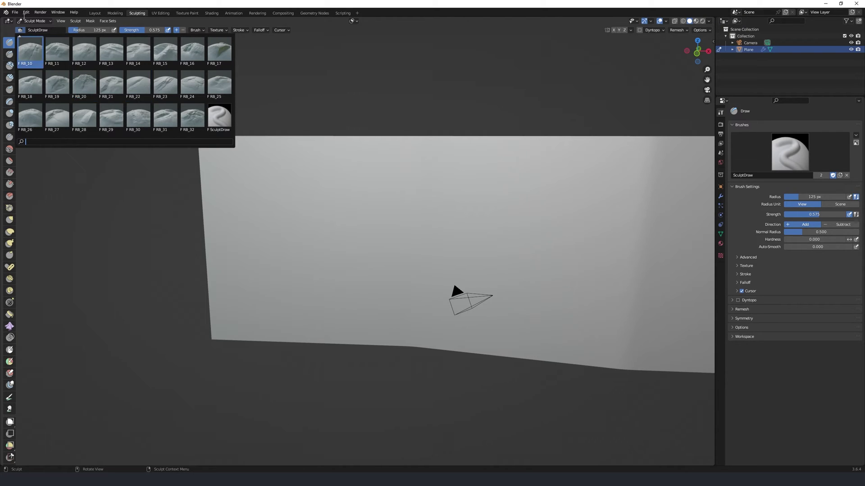
pyautogui.click(20, 30)
pyautogui.click(20, 31)
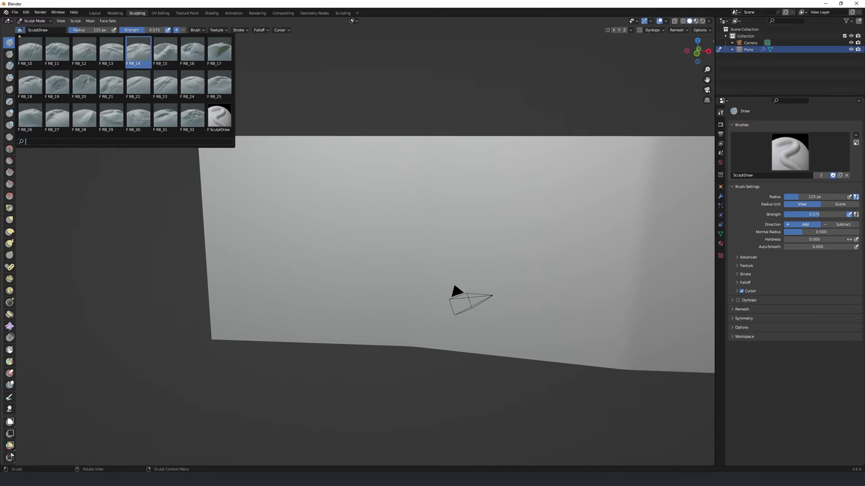
pyautogui.scroll(14, 88, 89)
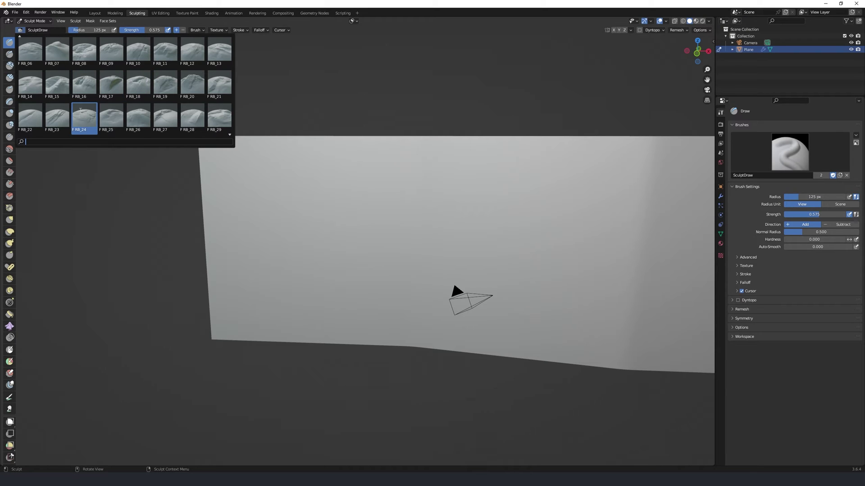
pyautogui.click(85, 123)
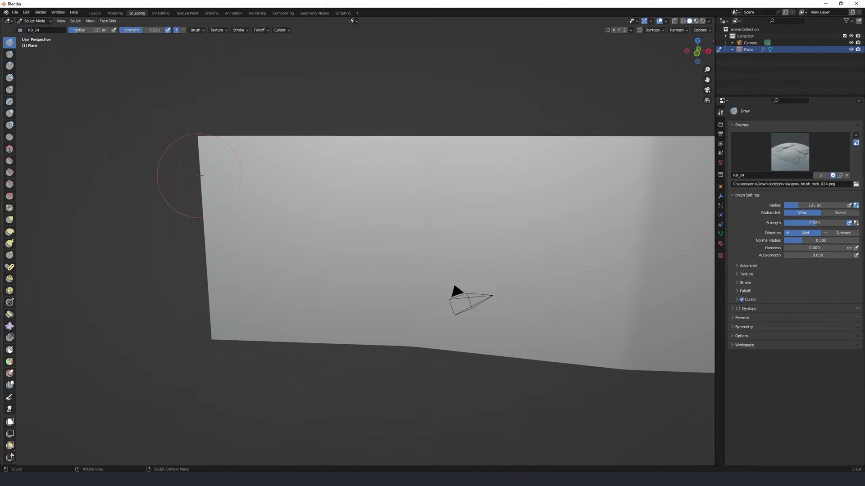
# Try RB_24 strokes on the wall's upper corner and undo them.
pyautogui.moveTo(202, 164); pyautogui.dragTo(285, 189)
pyautogui.moveTo(285, 189); pyautogui.dragTo(334, 162, button='middle')
pyautogui.moveTo(396, 143)
pyautogui.mouseDown(button='middle')
pyautogui.moveTo(377, 161)
pyautogui.moveTo(290, 173)
pyautogui.mouseUp(button='middle')
pyautogui.hotkey('ctrl', 'shift', 'z')
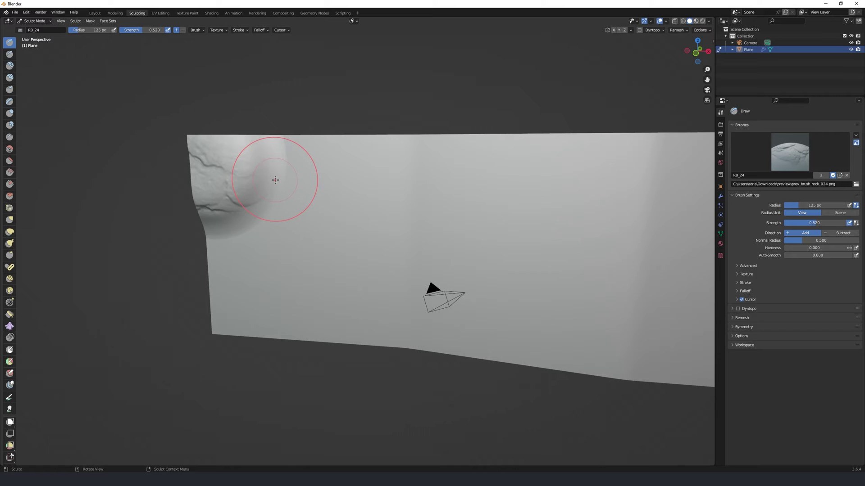
pyautogui.hotkey('ctrl', 'z')
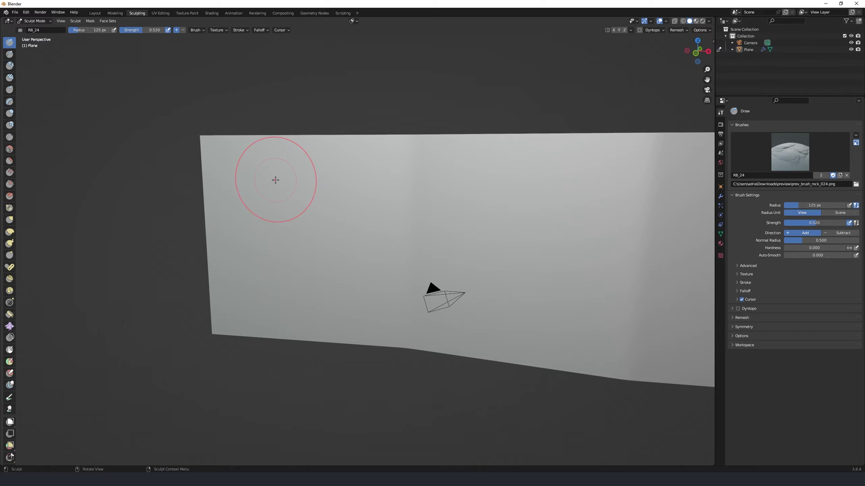
# Set the RB_24 brush's falloff to Smoother and, after undoing a test stroke, reduce its strength to 0.339.
pyautogui.click(264, 30)
pyautogui.click(259, 43)
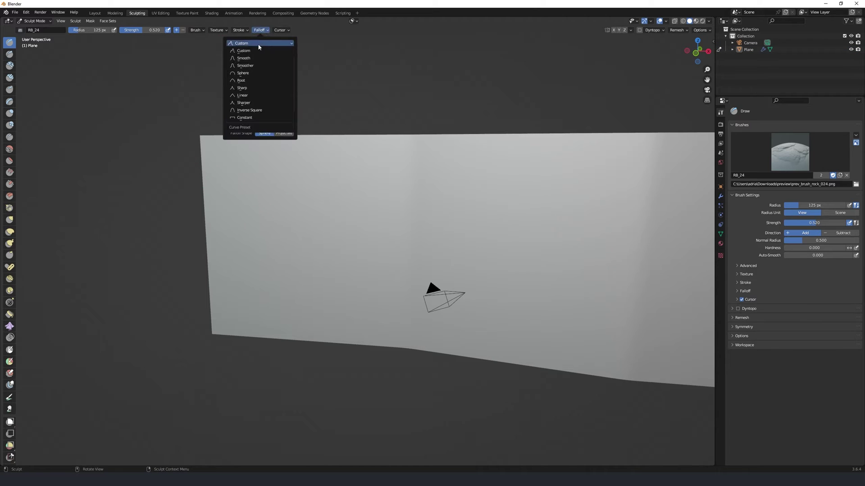
pyautogui.click(252, 66)
pyautogui.moveTo(203, 147)
pyautogui.mouseDown()
pyautogui.moveTo(257, 164)
pyautogui.moveTo(284, 188)
pyautogui.mouseUp()
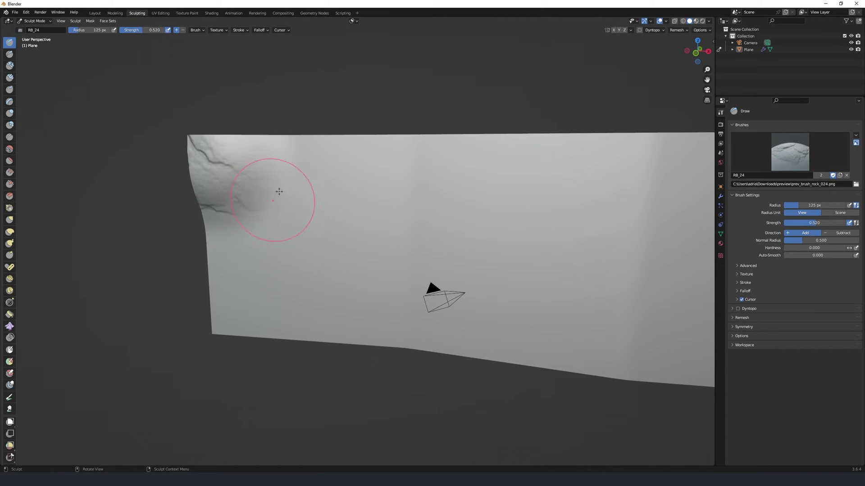
pyautogui.hotkey('ctrl', 'z')
pyautogui.rightClick(211, 215)
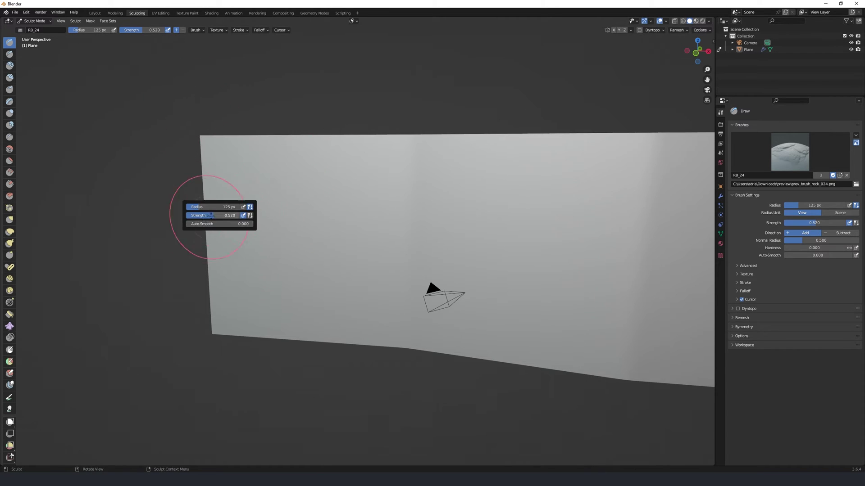
pyautogui.moveTo(211, 215); pyautogui.dragTo(199, 215)
# Sculpt cracked rock relief across all three wall sections with long RB_24 strokes.
pyautogui.moveTo(209, 151)
pyautogui.mouseDown()
pyautogui.moveTo(255, 182)
pyautogui.moveTo(276, 214)
pyautogui.moveTo(357, 190)
pyautogui.moveTo(402, 162)
pyautogui.moveTo(401, 234)
pyautogui.moveTo(469, 299)
pyautogui.moveTo(319, 333)
pyautogui.moveTo(319, 367)
pyautogui.moveTo(381, 427)
pyautogui.moveTo(437, 398)
pyautogui.mouseUp()
pyautogui.moveTo(229, 289); pyautogui.dragTo(319, 353)
pyautogui.moveTo(471, 276)
pyautogui.mouseDown(button='middle')
pyautogui.moveTo(558, 267)
pyautogui.moveTo(543, 262)
pyautogui.mouseUp(button='middle')
pyautogui.keyDown('shift'); pyautogui.moveTo(552, 259); pyautogui.dragTo(362, 260, button='middle'); pyautogui.keyUp('shift')
pyautogui.moveTo(334, 245)
pyautogui.mouseDown()
pyautogui.moveTo(225, 328)
pyautogui.moveTo(243, 280)
pyautogui.moveTo(498, 299)
pyautogui.moveTo(593, 364)
pyautogui.mouseUp()
pyautogui.moveTo(425, 303)
pyautogui.mouseDown()
pyautogui.moveTo(512, 349)
pyautogui.moveTo(519, 365)
pyautogui.mouseUp()
pyautogui.scroll(-4, 396, 244)
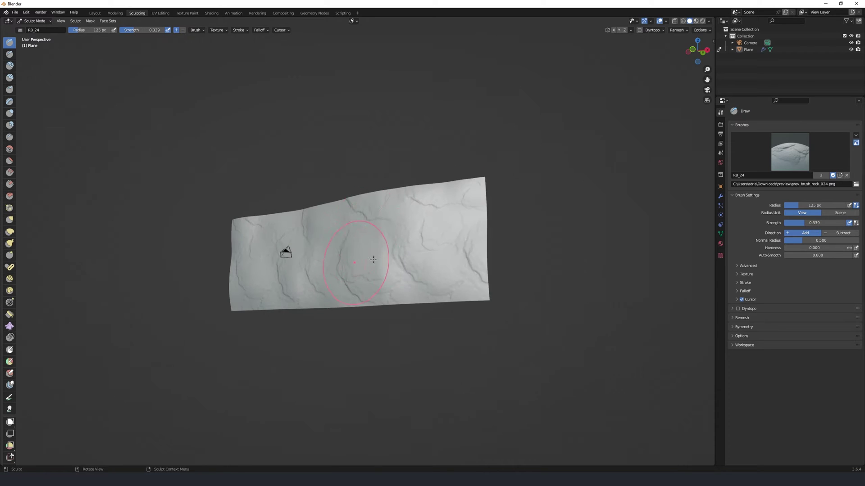
# Switch to the RB_20 rock brush with Sphere falloff and a strength of 0.508.
pyautogui.click(21, 30)
pyautogui.click(85, 85)
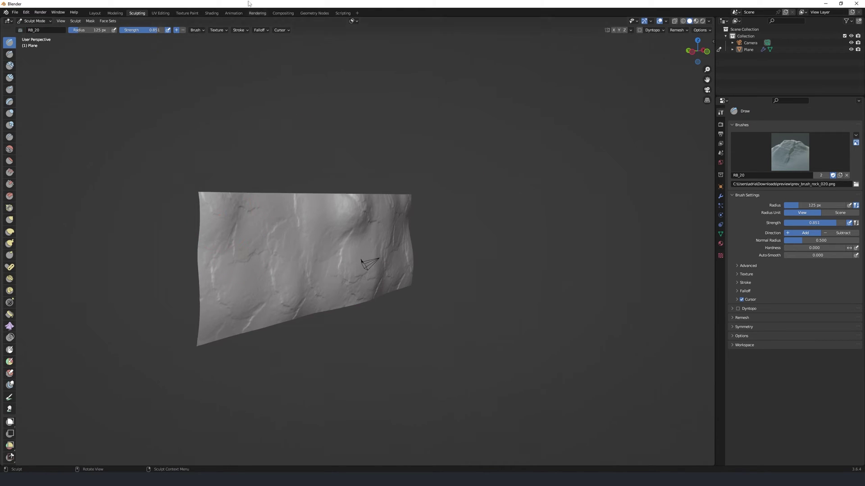
pyautogui.click(260, 30)
pyautogui.click(243, 43)
pyautogui.click(241, 73)
pyautogui.rightClick(205, 159)
pyautogui.moveTo(206, 167); pyautogui.dragTo(186, 167)
# Add jagged rock forms all over the wall with short RB_20 strokes.
pyautogui.moveTo(208, 204); pyautogui.dragTo(213, 212)
pyautogui.moveTo(339, 247); pyautogui.dragTo(311, 220, button='middle')
pyautogui.moveTo(291, 257); pyautogui.dragTo(296, 261)
pyautogui.moveTo(427, 288); pyautogui.dragTo(425, 293)
pyautogui.moveTo(457, 259); pyautogui.dragTo(453, 252)
pyautogui.moveTo(399, 234); pyautogui.dragTo(405, 239)
pyautogui.moveTo(349, 255); pyautogui.dragTo(346, 252)
pyautogui.moveTo(281, 220); pyautogui.dragTo(279, 219)
pyautogui.moveTo(211, 251); pyautogui.dragTo(198, 247)
pyautogui.moveTo(245, 260); pyautogui.dragTo(248, 258)
pyautogui.moveTo(423, 225); pyautogui.dragTo(509, 146, button='middle')
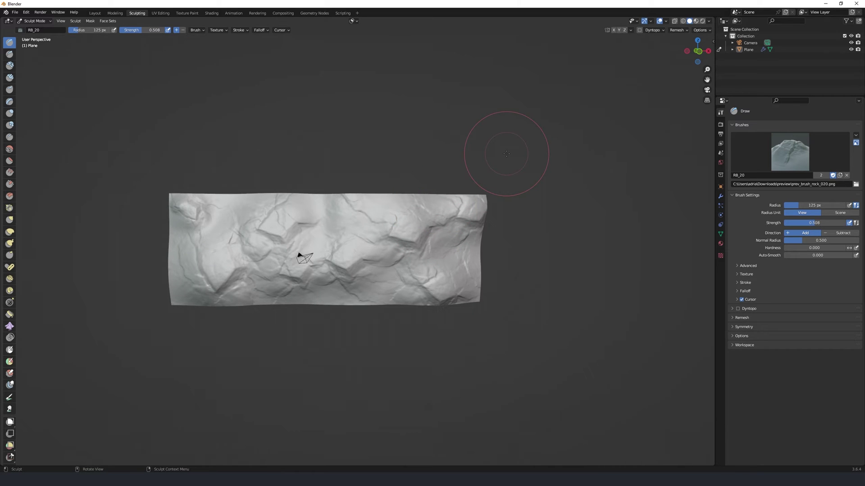
# Return to the Layout workspace and show the sculpted wall in Rendered viewport shading.
pyautogui.click(95, 13)
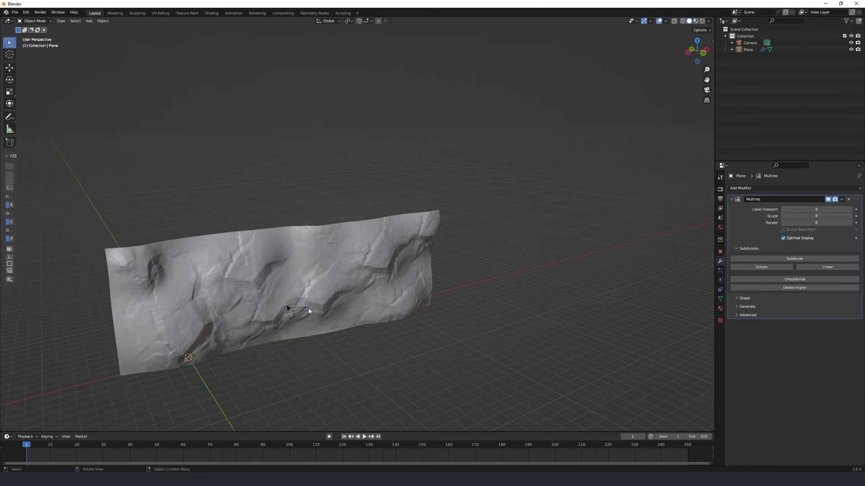
pyautogui.scroll(2, 308, 308)
pyautogui.keyDown('shift'); pyautogui.moveTo(284, 293); pyautogui.dragTo(385, 193, button='middle'); pyautogui.keyUp('shift')
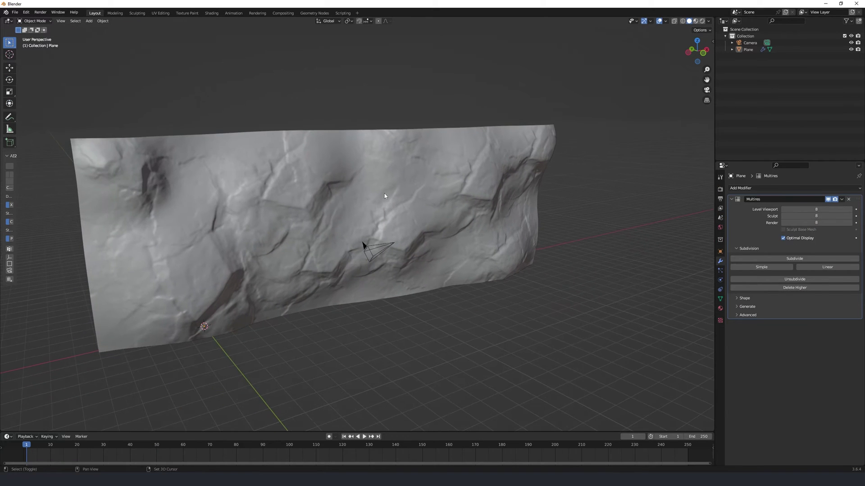
pyautogui.click(708, 21)
pyautogui.click(702, 21)
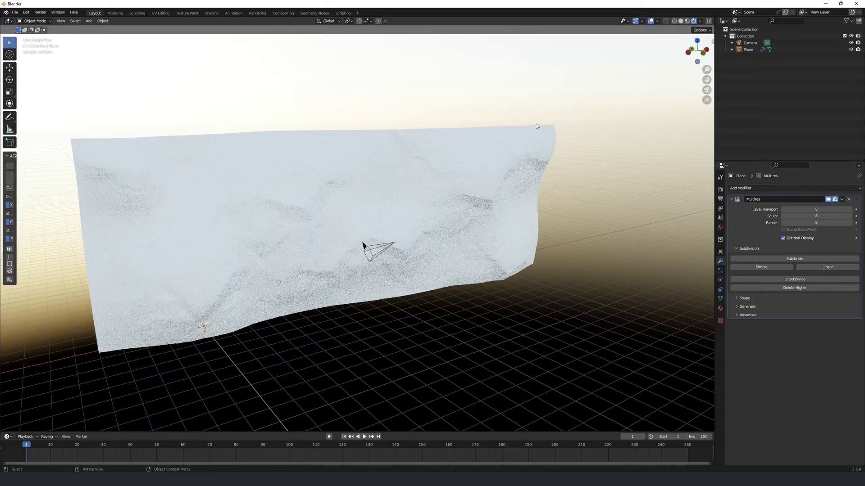
# Adjust the Sun Rotation of the world's Nishita sky texture so sunlight casts shadows across the wall's relief.
pyautogui.moveTo(669, 231); pyautogui.dragTo(614, 212, button='middle')
pyautogui.click(720, 227)
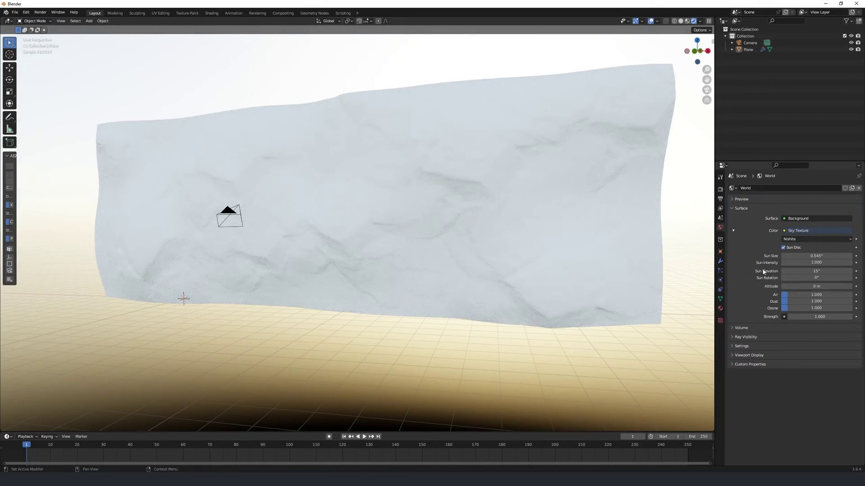
pyautogui.moveTo(794, 280); pyautogui.dragTo(852, 280)
pyautogui.scroll(-1, 441, 241)
pyautogui.moveTo(441, 241); pyautogui.dragTo(532, 244, button='middle')
pyautogui.moveTo(468, 238); pyautogui.dragTo(427, 222, button='middle')
# Give the wall a new material with a dark reddish-brown base color and check it from several angles.
pyautogui.click(457, 201)
pyautogui.click(720, 309)
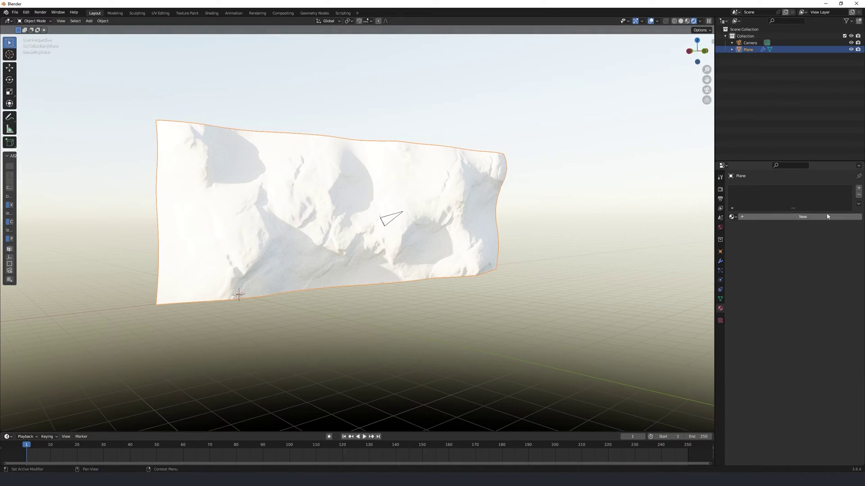
pyautogui.click(803, 217)
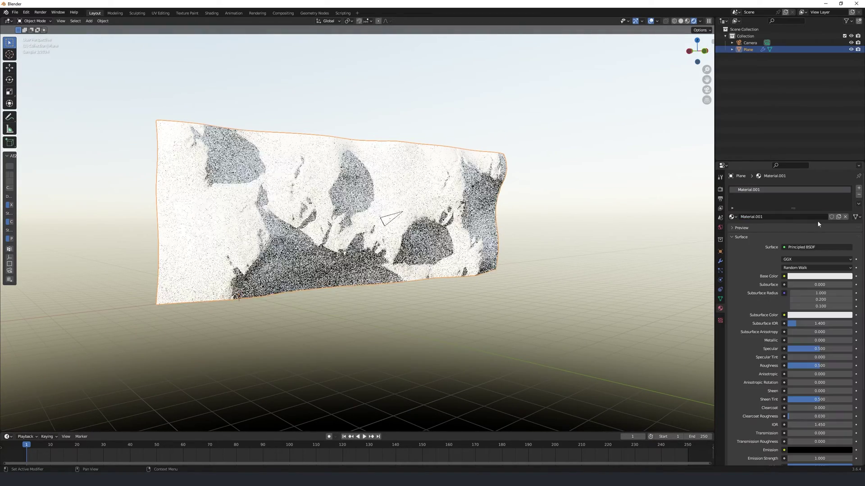
pyautogui.click(797, 277)
pyautogui.moveTo(817, 210); pyautogui.dragTo(813, 222)
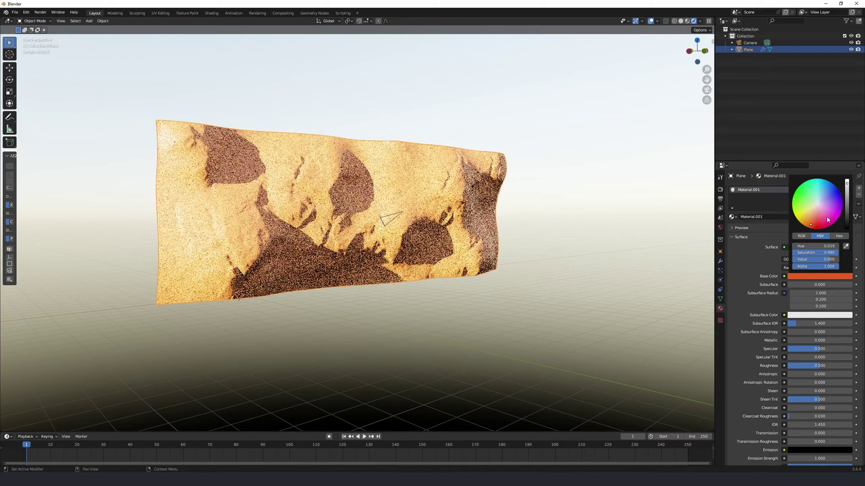
pyautogui.moveTo(846, 184); pyautogui.dragTo(846, 214)
pyautogui.moveTo(534, 233); pyautogui.dragTo(478, 227, button='middle')
pyautogui.moveTo(595, 225); pyautogui.dragTo(559, 221, button='middle')
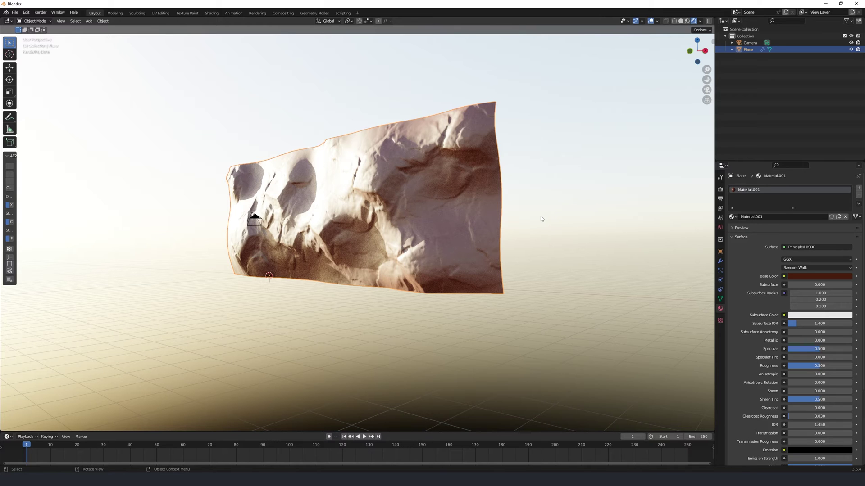
# Switch to Quixel Bridge, export the Rock Cliff surface at 4K resolution, and return to Blender.
pyautogui.click(20, 478)
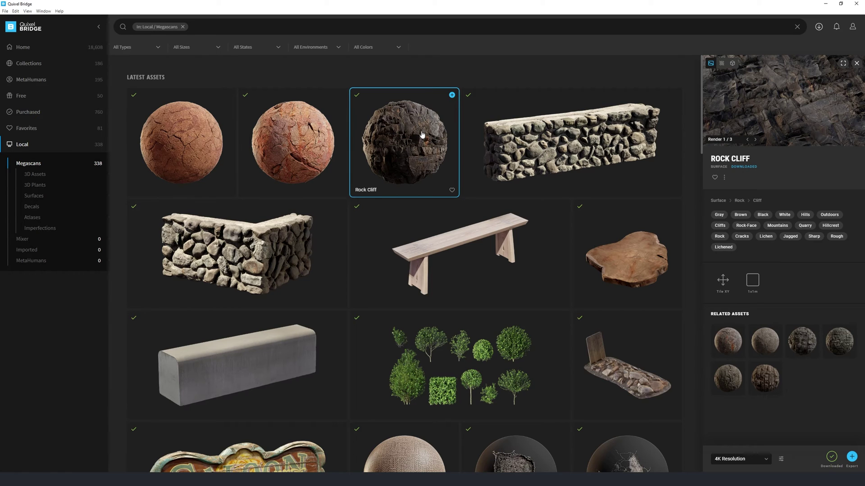
pyautogui.hotkey('alt', 'Tab')
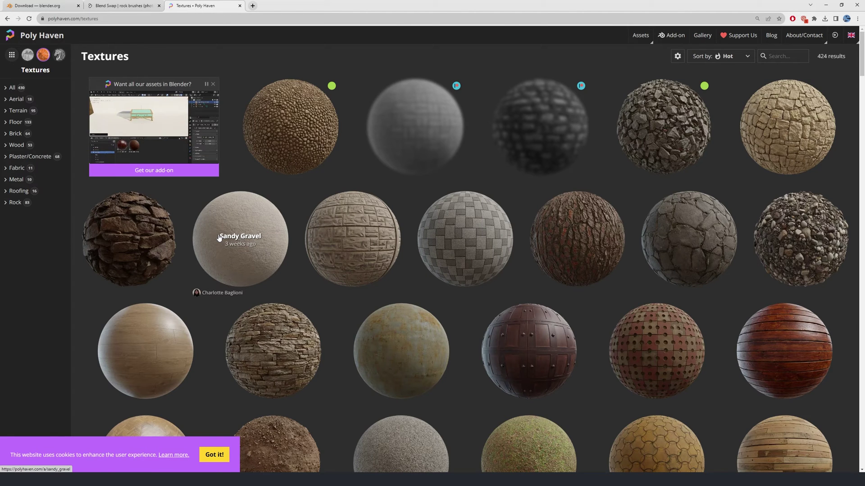
pyautogui.hotkey('alt', 'Tab')
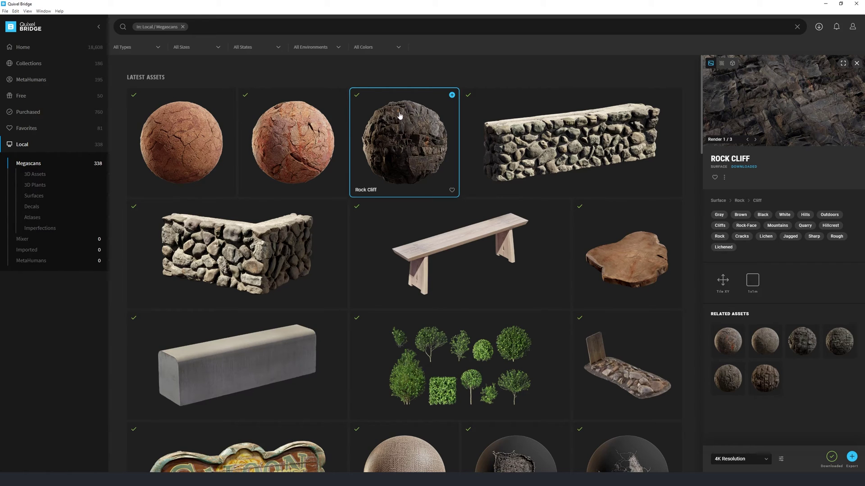
pyautogui.click(851, 457)
pyautogui.hotkey('alt', 'Tab')
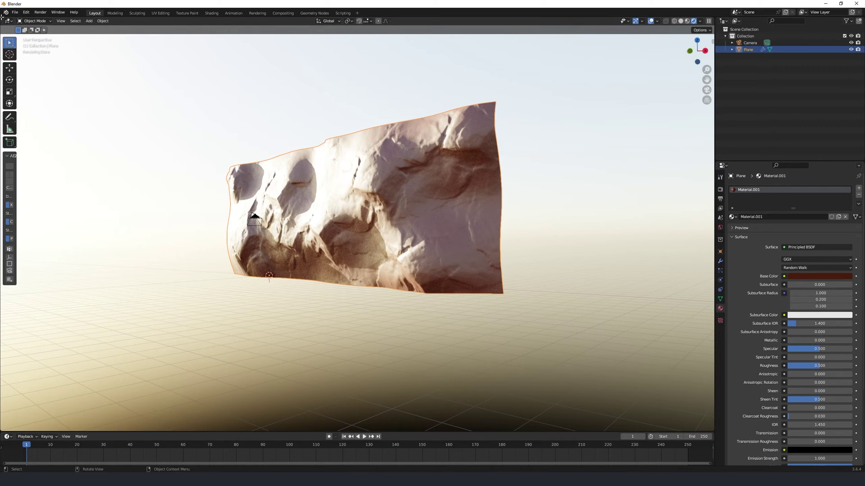
# Split the 3D viewport vertically and turn the narrow new area into a Shader Editor showing the wall's material nodes.
pyautogui.moveTo(2, 17); pyautogui.dragTo(154, 20)
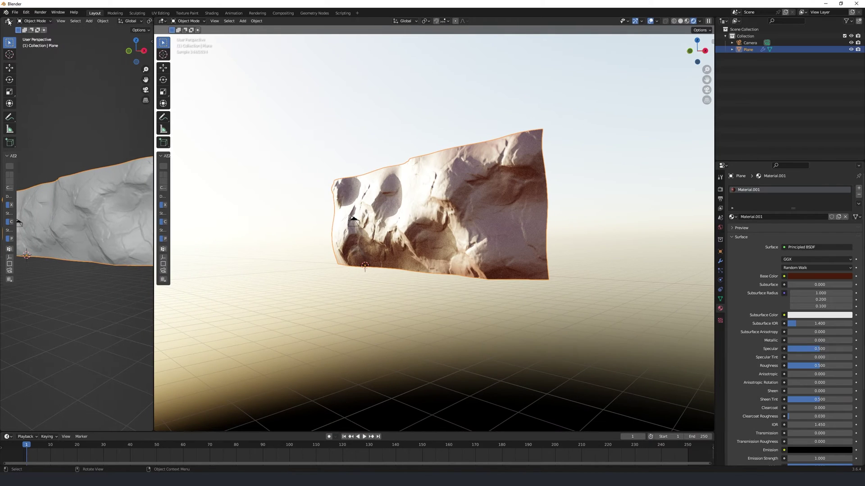
pyautogui.click(8, 21)
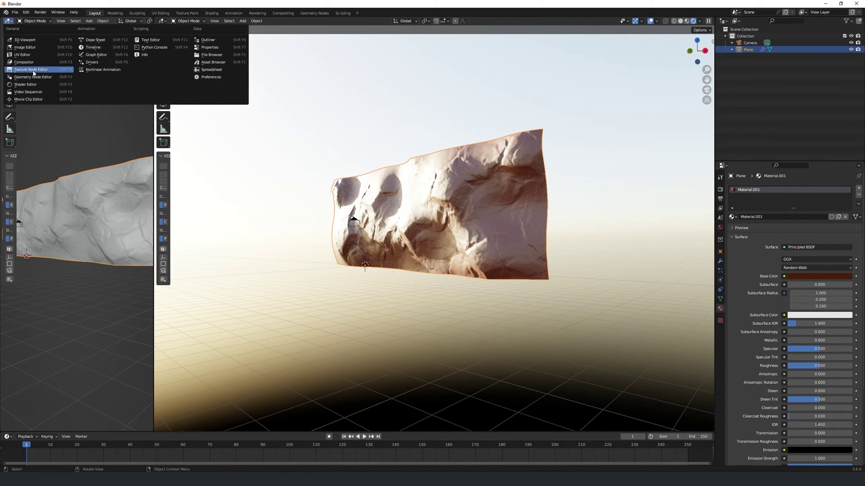
pyautogui.click(26, 84)
pyautogui.press('n')
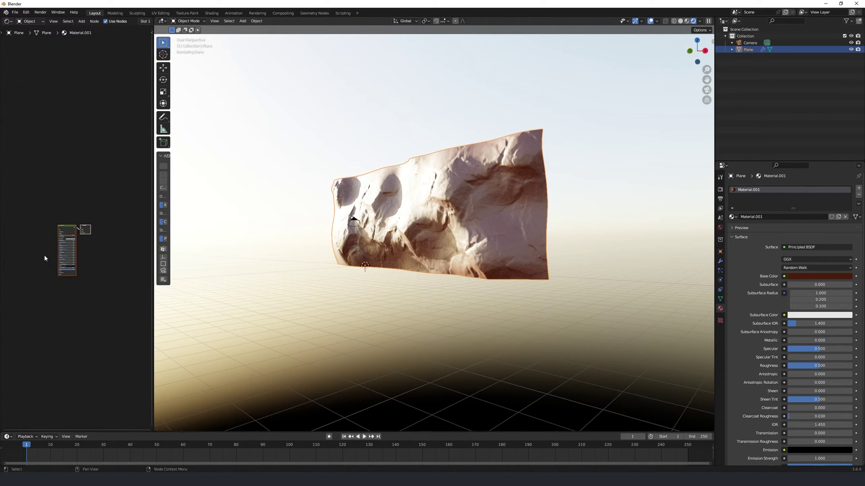
pyautogui.scroll(6, 48, 255)
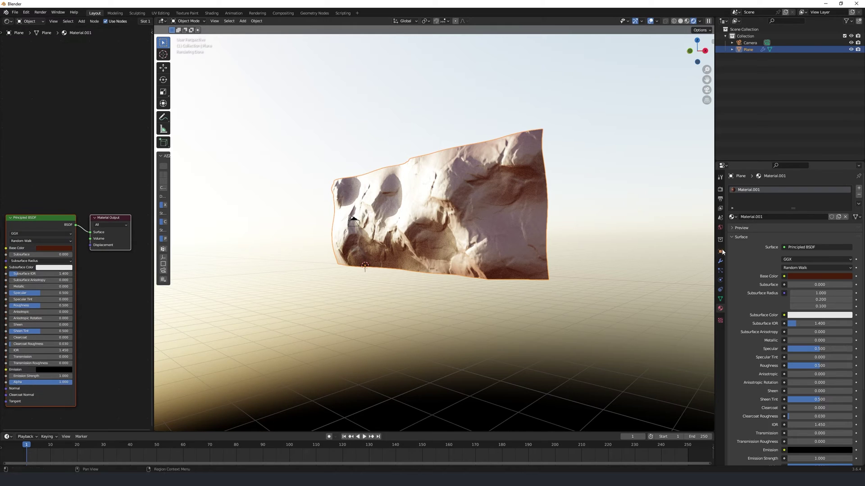
# Assign the imported Rock_Cliff_xccibbi material to the wall and unwrap its mesh with Cube Projection.
pyautogui.click(732, 216)
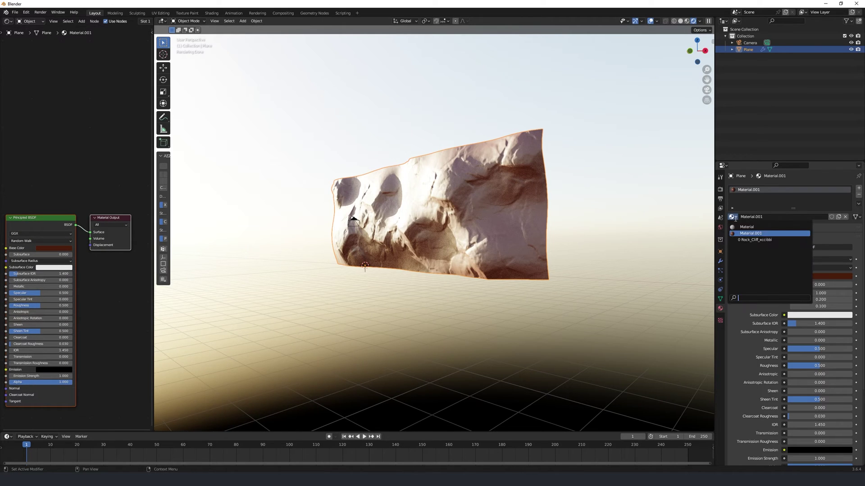
pyautogui.click(749, 239)
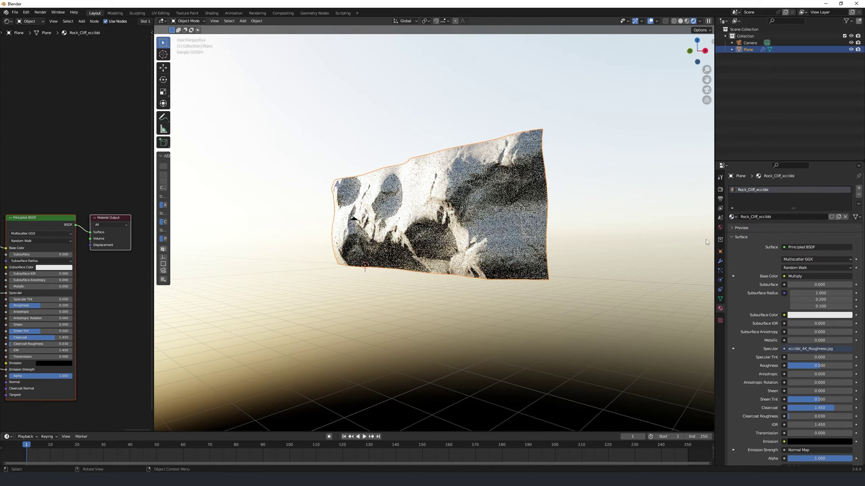
pyautogui.press('Tab')
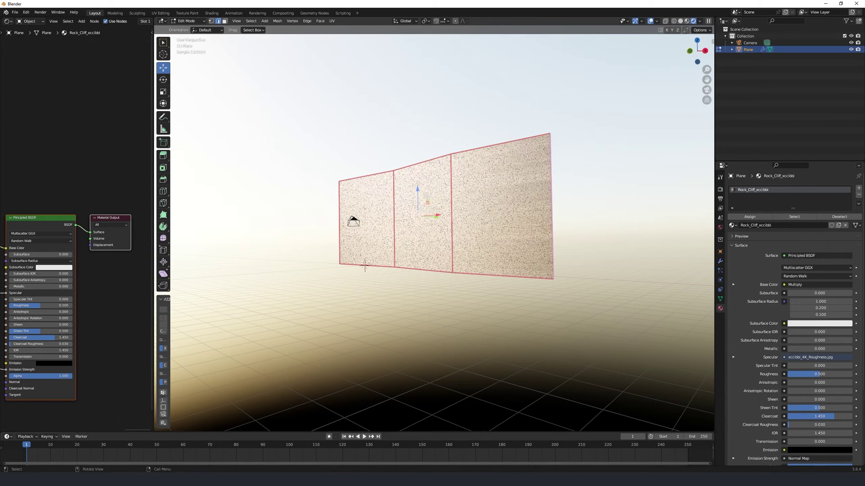
pyautogui.press('u')
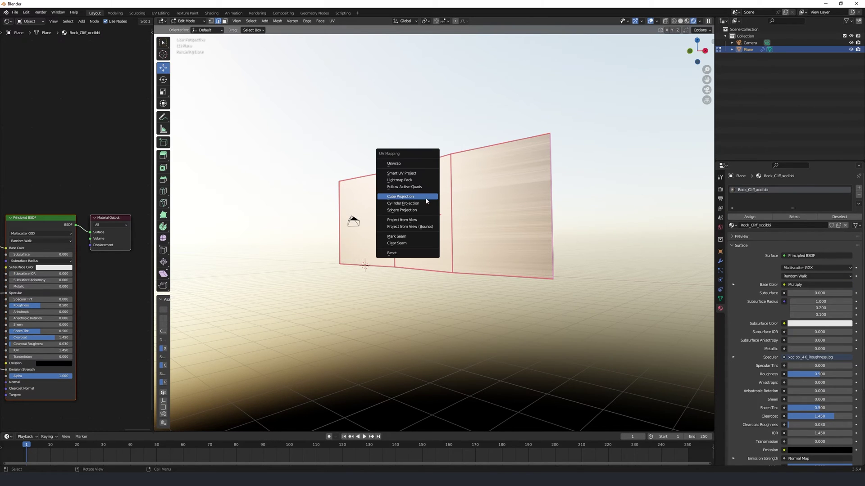
pyautogui.click(422, 199)
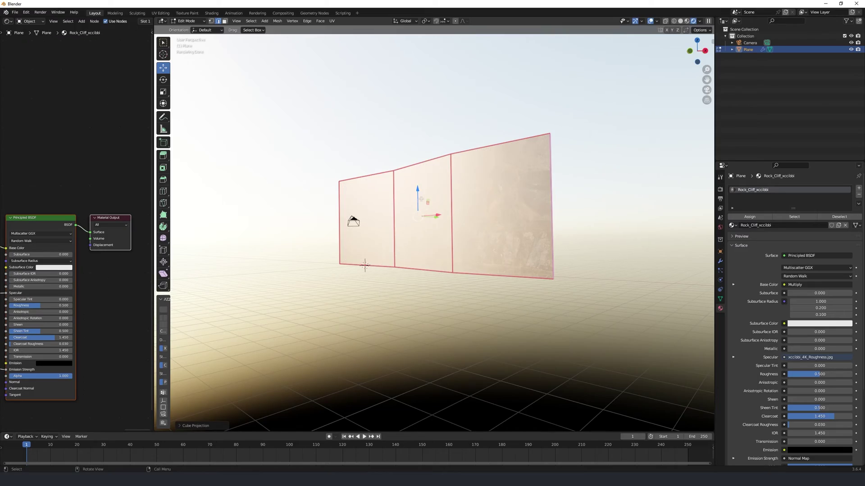
pyautogui.press('Tab')
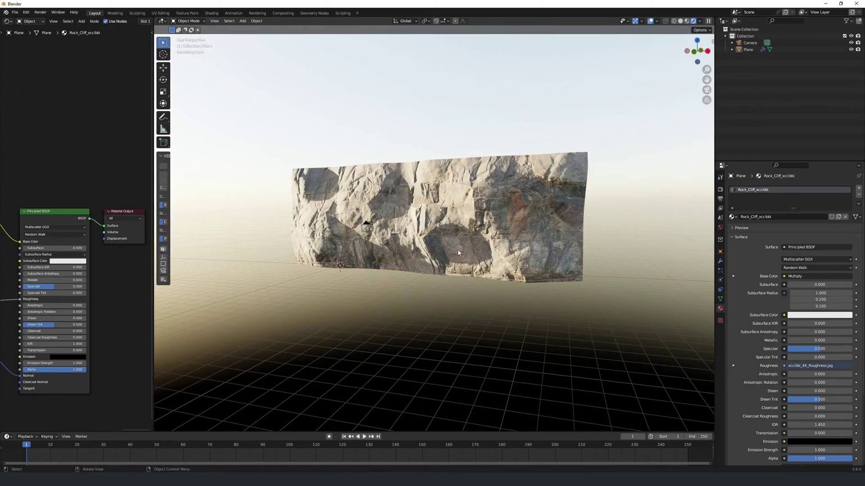
# Examine the textured wall from several angles, comparing its surface detail in Rendered and Solid viewport shading.
pyautogui.scroll(1, 466, 236)
pyautogui.moveTo(465, 236); pyautogui.dragTo(485, 215, button='middle')
pyautogui.scroll(2, 518, 181)
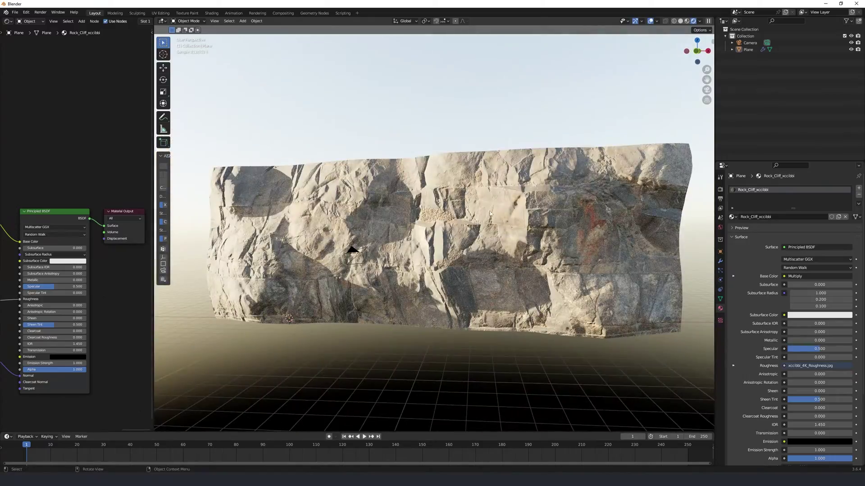
pyautogui.moveTo(489, 122); pyautogui.dragTo(535, 118, button='middle')
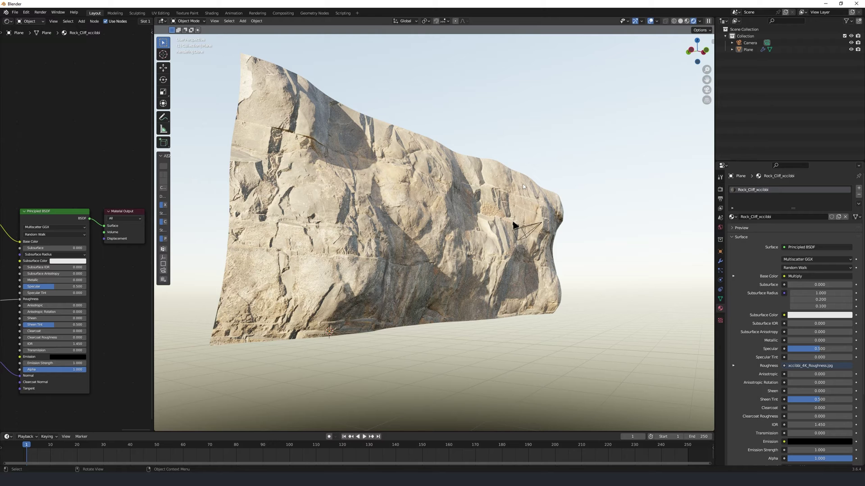
pyautogui.click(680, 21)
pyautogui.scroll(3, 470, 211)
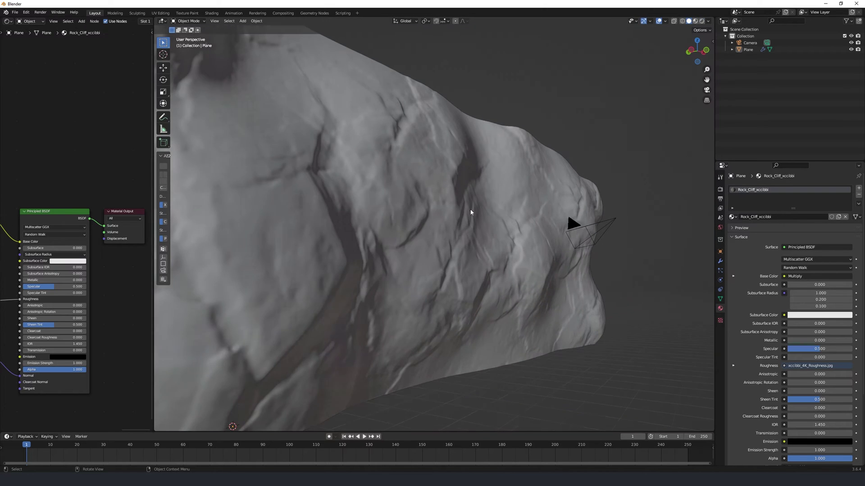
pyautogui.moveTo(493, 174)
pyautogui.mouseDown(button='middle')
pyautogui.moveTo(404, 170)
pyautogui.moveTo(399, 215)
pyautogui.moveTo(453, 158)
pyautogui.mouseUp(button='middle')
pyautogui.scroll(-2, 83, 385)
pyautogui.moveTo(73, 360); pyautogui.dragTo(115, 279, button='middle')
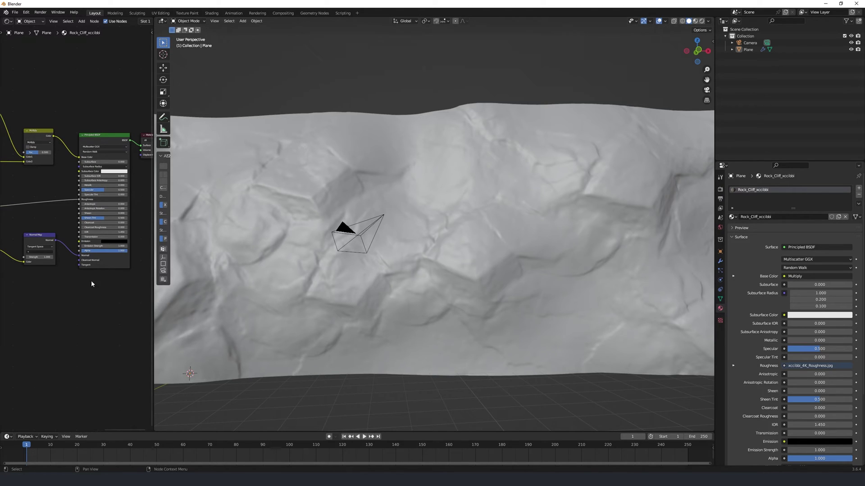
pyautogui.scroll(-2, 63, 300)
pyautogui.click(701, 21)
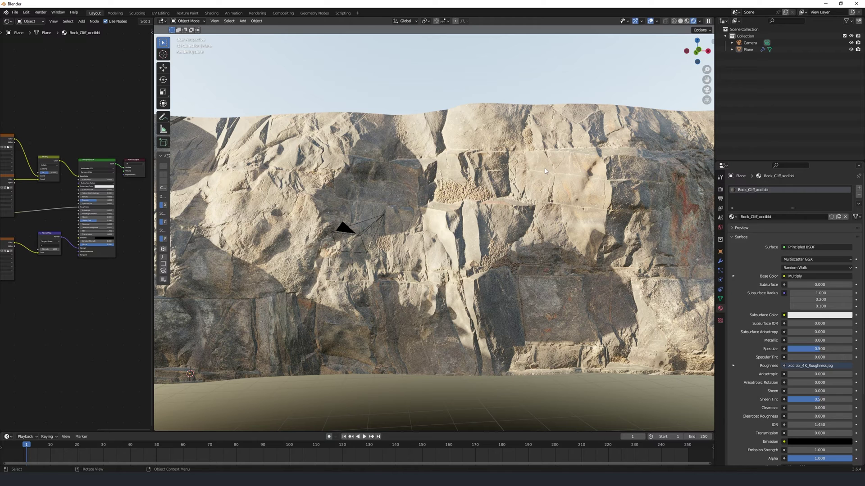
# Duplicate the normal map's image texture node and connect the copy's Color to the Material Output's Displacement input.
pyautogui.click(680, 21)
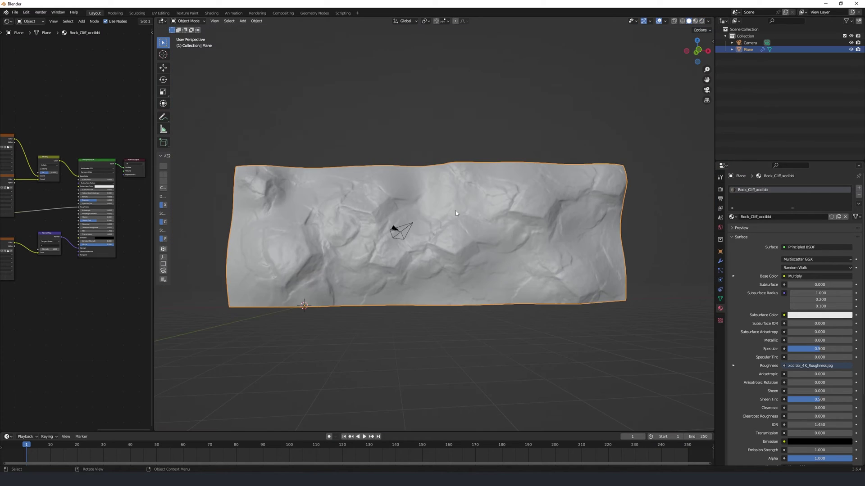
pyautogui.moveTo(379, 225); pyautogui.dragTo(425, 246, button='middle')
pyautogui.moveTo(31, 262); pyautogui.dragTo(36, 304, button='middle')
pyautogui.click(43, 255)
pyautogui.hotkey('shift', 'd')
pyautogui.click(102, 305)
pyautogui.moveTo(95, 193); pyautogui.dragTo(131, 305)
pyautogui.scroll(5, 131, 306)
pyautogui.moveTo(118, 336); pyautogui.dragTo(81, 265, button='middle')
pyautogui.moveTo(47, 302); pyautogui.dragTo(90, 281, button='middle')
pyautogui.scroll(-2, 89, 282)
pyautogui.moveTo(31, 266); pyautogui.dragTo(135, 254)
# Insert a Displacement node between the copied texture and the Material Output, with the texture's Color feeding its Height input.
pyautogui.hotkey('shift', 'a')
pyautogui.click(88, 285)
pyautogui.write('disp')
pyautogui.press('Return')
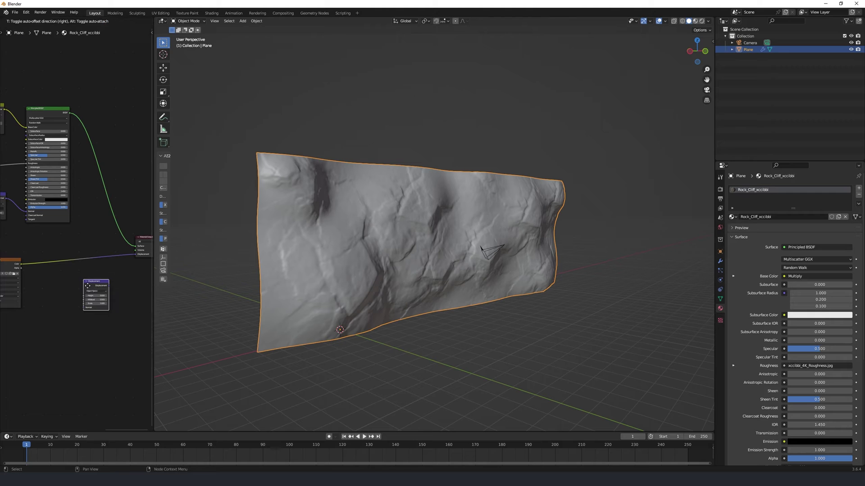
pyautogui.click(73, 257)
pyautogui.scroll(4, 74, 254)
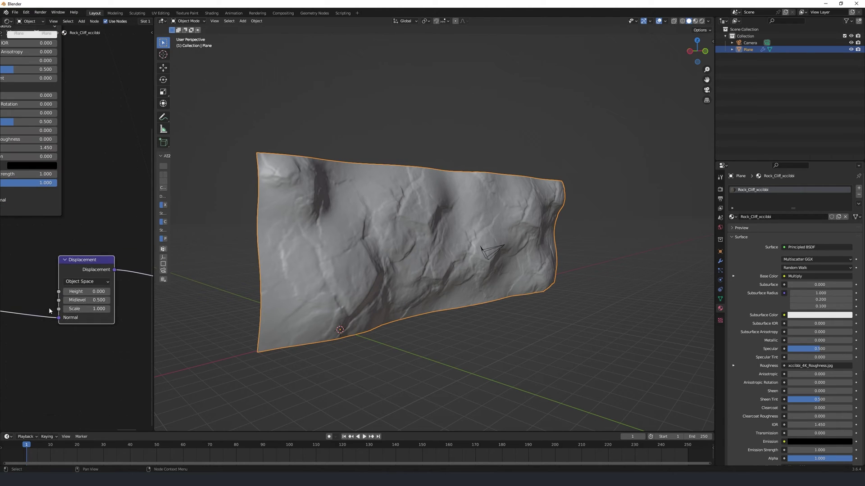
pyautogui.scroll(-4, 48, 325)
pyautogui.moveTo(56, 325); pyautogui.dragTo(106, 320, button='middle')
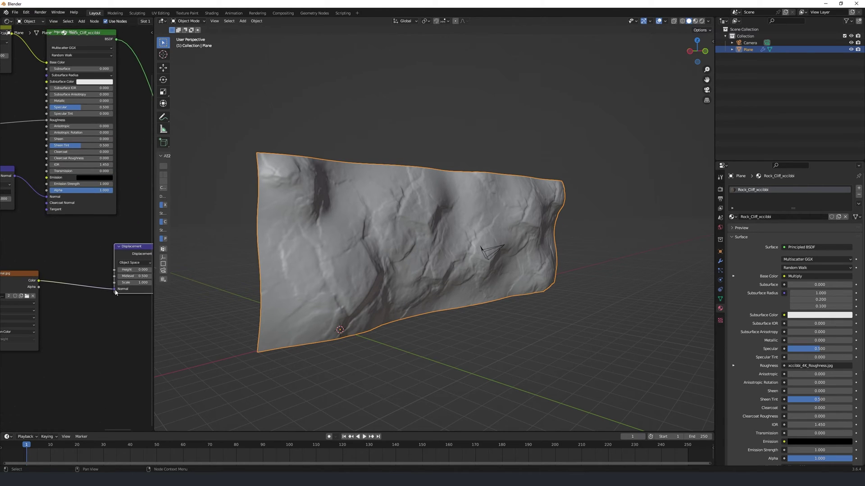
pyautogui.moveTo(116, 290); pyautogui.dragTo(116, 271)
# Load xccibbi_4K_Displacement.exr into the copied image texture node and set its color space to Non-Color.
pyautogui.moveTo(35, 295); pyautogui.dragTo(84, 296, button='middle')
pyautogui.click(77, 297)
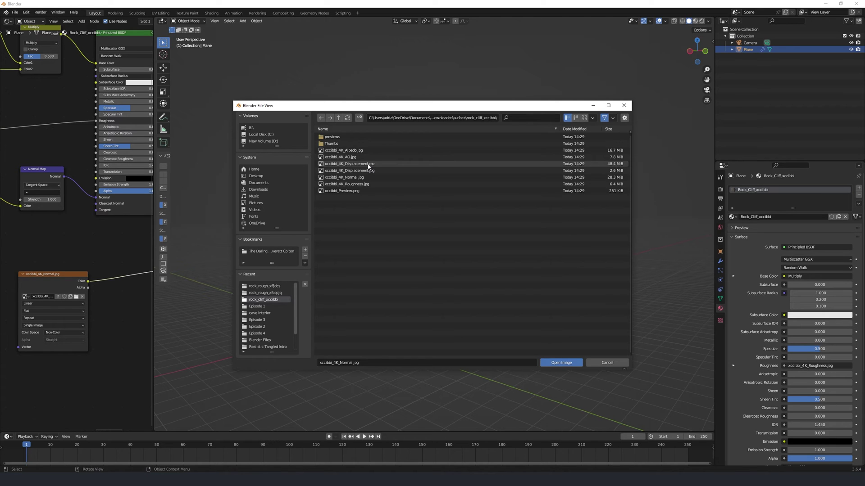
pyautogui.doubleClick(349, 164)
pyautogui.click(65, 332)
pyautogui.click(63, 373)
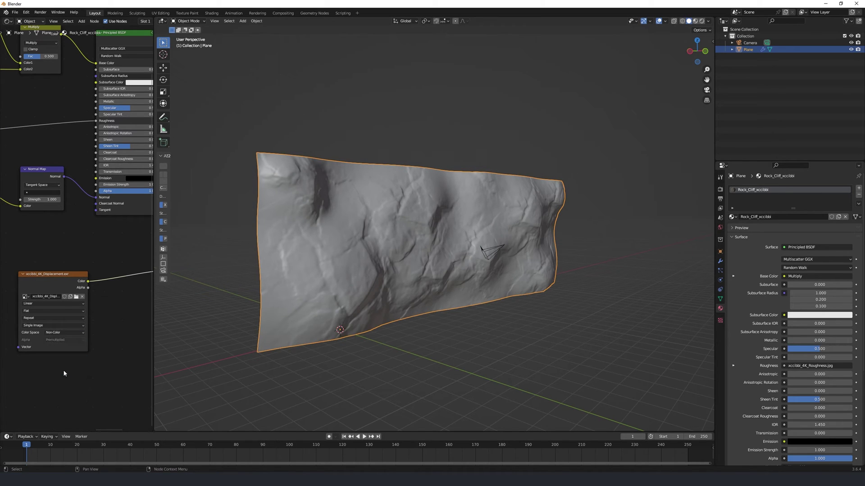
# Show the wall in Rendered shading and set the material's surface displacement to Displacement and Bump.
pyautogui.moveTo(108, 280)
pyautogui.mouseDown(button='middle')
pyautogui.moveTo(79, 327)
pyautogui.moveTo(97, 328)
pyautogui.mouseUp(button='middle')
pyautogui.click(701, 20)
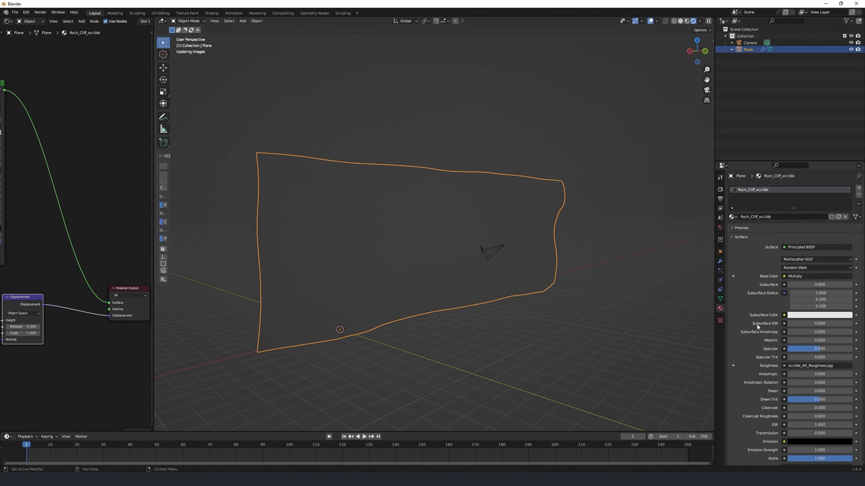
pyautogui.scroll(-6, 748, 338)
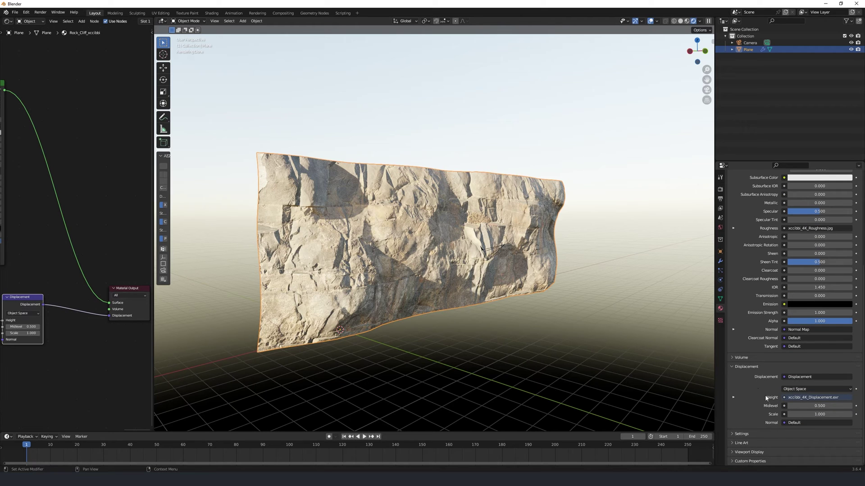
pyautogui.click(732, 435)
pyautogui.scroll(-4, 753, 382)
pyautogui.click(799, 374)
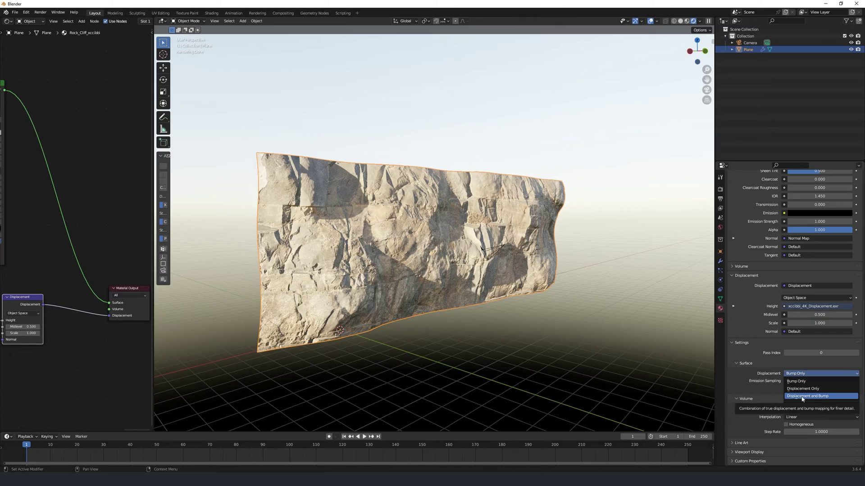
pyautogui.click(802, 397)
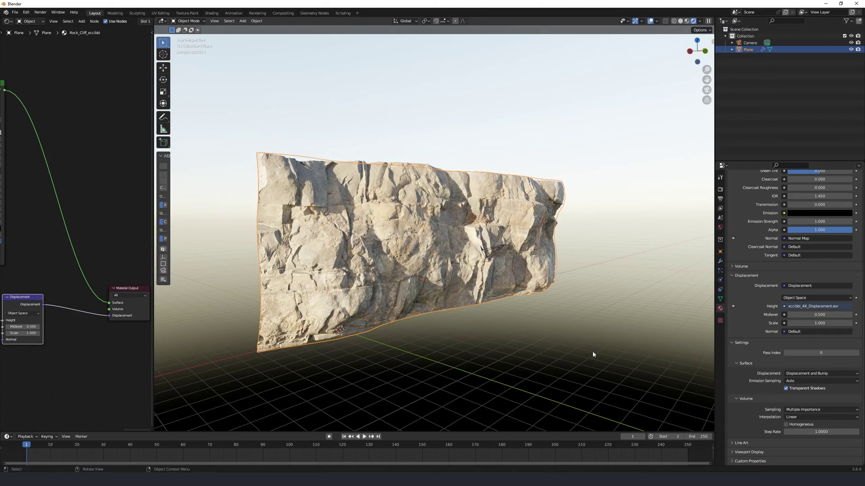
pyautogui.click(590, 351)
pyautogui.moveTo(623, 257); pyautogui.dragTo(478, 201, button='middle')
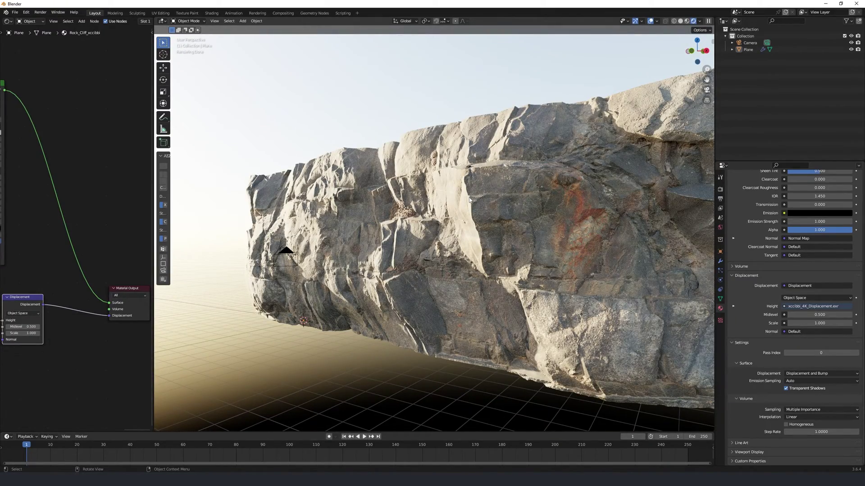
# Return to Solid shading, duplicate the wall, and place the copy along the Y axis, away from the original.
pyautogui.click(680, 21)
pyautogui.click(529, 180)
pyautogui.scroll(-5, 530, 181)
pyautogui.moveTo(530, 182); pyautogui.dragTo(502, 225, button='middle')
pyautogui.hotkey('shift', 'd')
pyautogui.press('x')
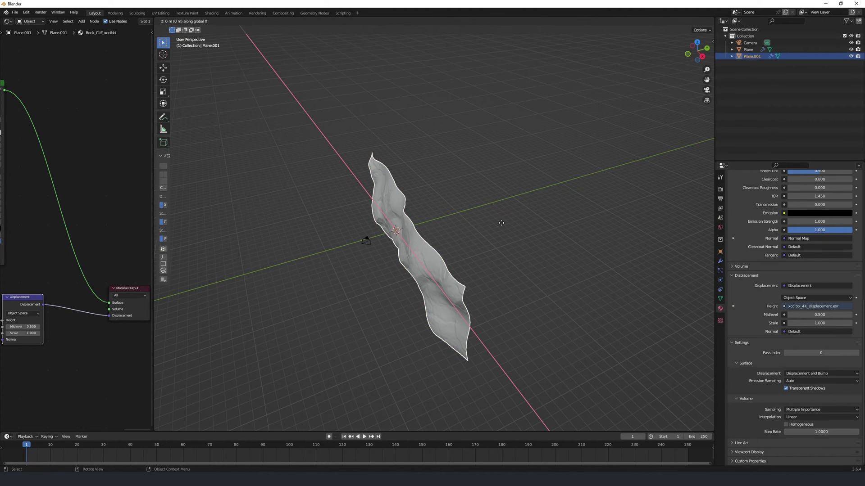
pyautogui.click(273, 280)
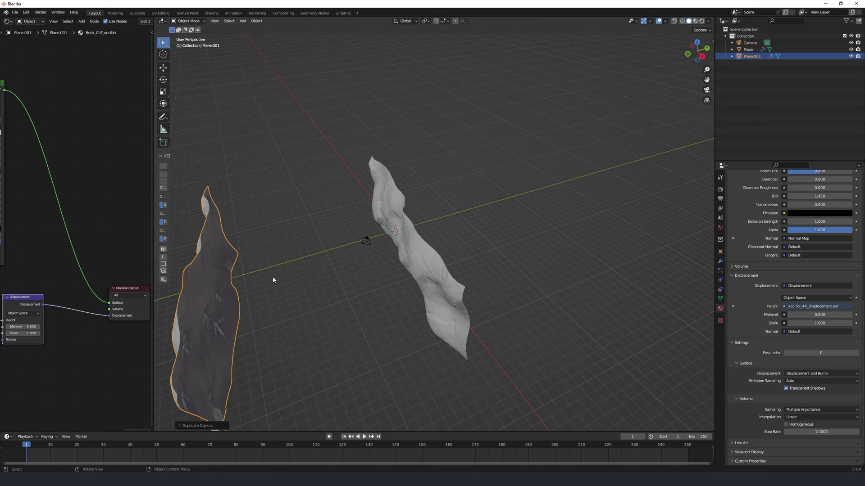
# Rotate the duplicated wall 180 degrees around the Z axis.
pyautogui.moveTo(272, 279); pyautogui.dragTo(294, 255, button='middle')
pyautogui.write('r')
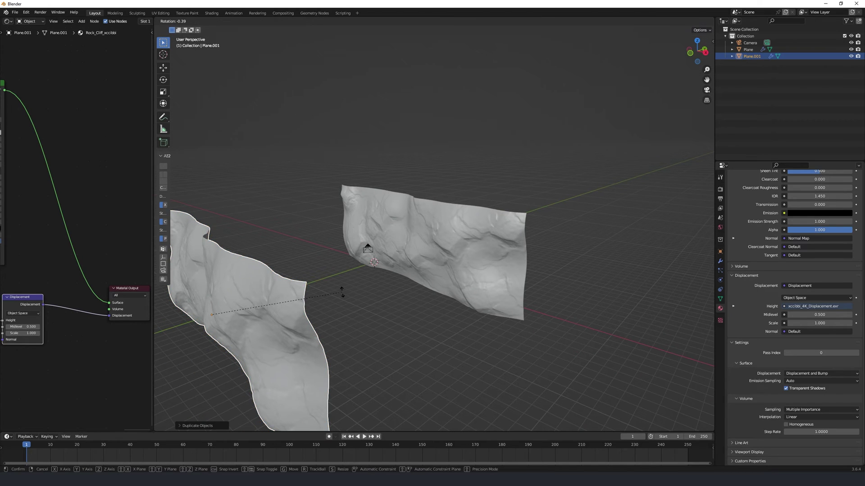
pyautogui.write('z180')
pyautogui.press('Return')
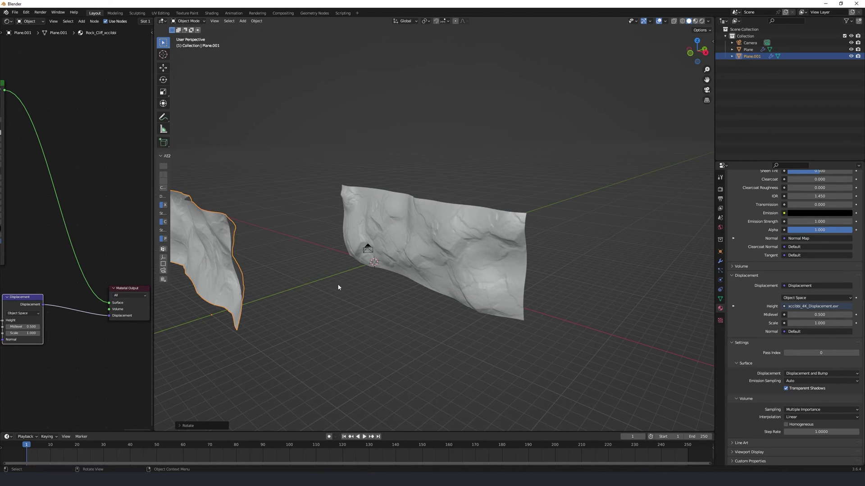
# Move the rotated copy about 17 m along the X axis so it stands opposite the original wall.
pyautogui.press('g')
pyautogui.press('y')
pyautogui.press('x')
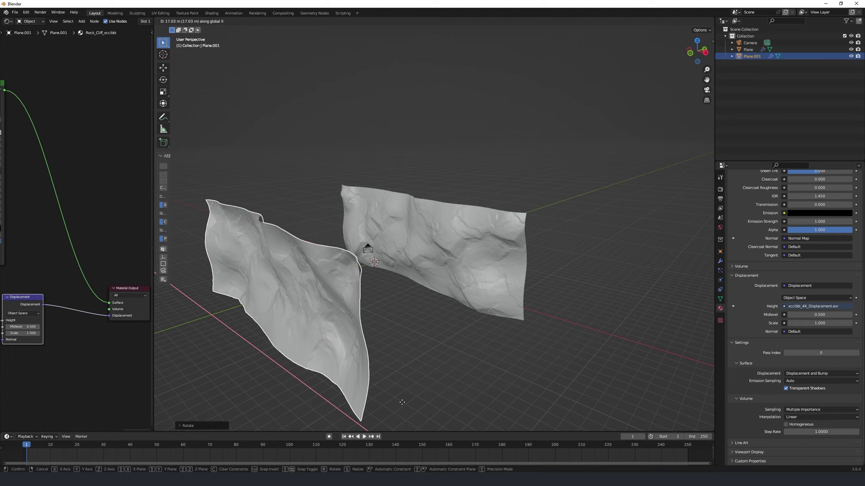
pyautogui.click(402, 402)
pyautogui.moveTo(397, 297); pyautogui.dragTo(395, 239, button='middle')
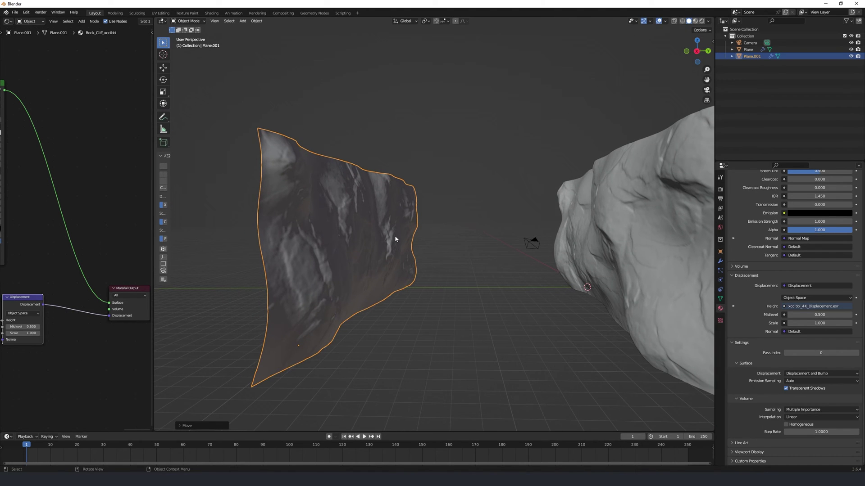
# Remove the copied wall's sculpted Multires modifier and add a fresh Multiresolution modifier subdivided to level 8.
pyautogui.click(720, 262)
pyautogui.click(851, 201)
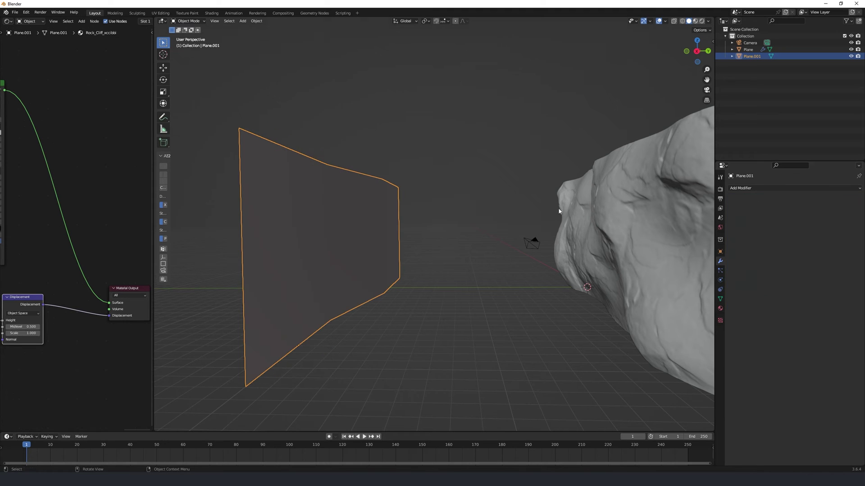
pyautogui.click(769, 190)
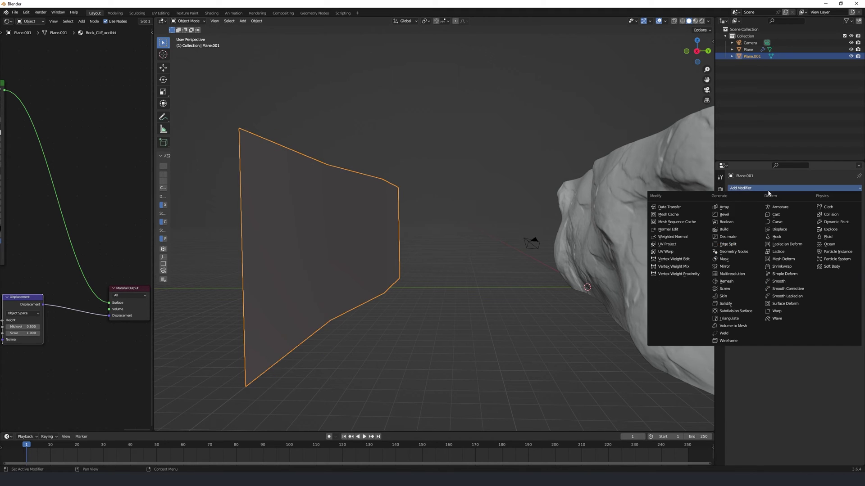
pyautogui.click(732, 274)
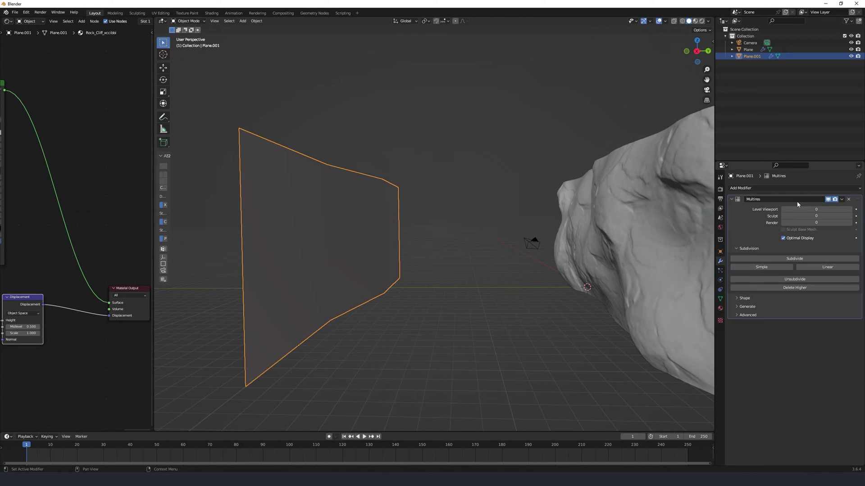
pyautogui.click(794, 259)
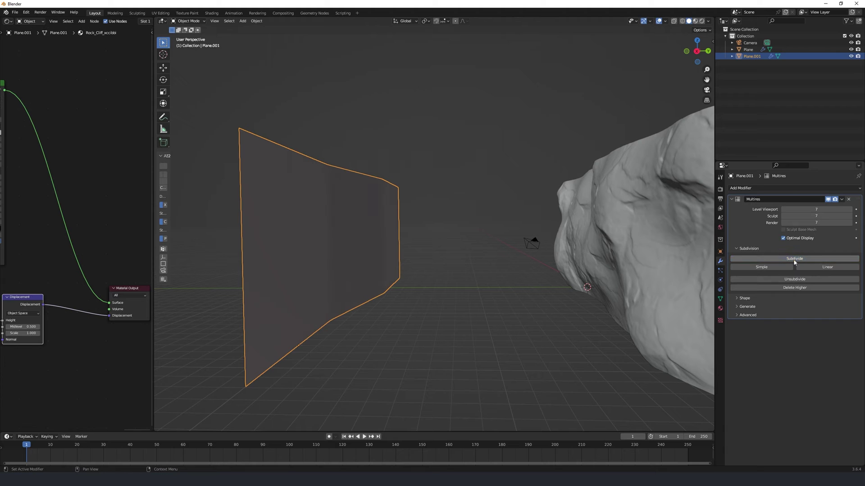
# Switch the viewport to Rendered shading and deselect the copied wall to view its displaced rock surface.
pyautogui.click(720, 308)
pyautogui.click(702, 21)
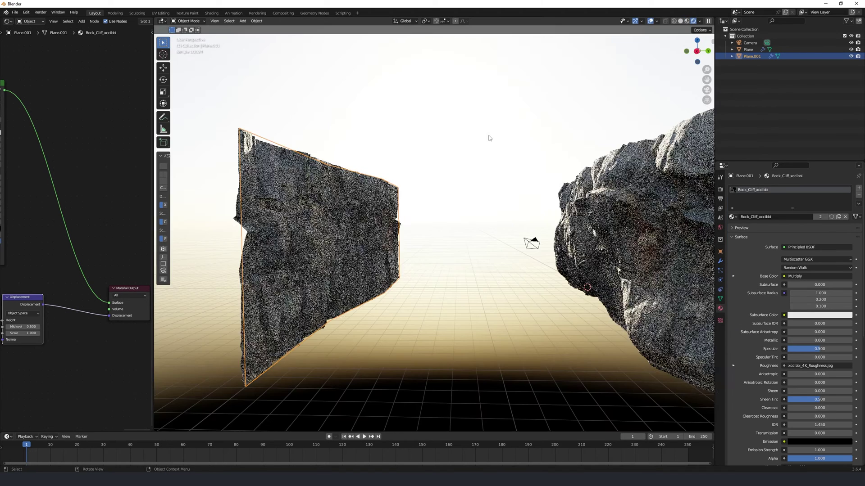
pyautogui.click(488, 133)
pyautogui.moveTo(554, 232); pyautogui.dragTo(639, 196, button='middle')
pyautogui.scroll(4, 621, 214)
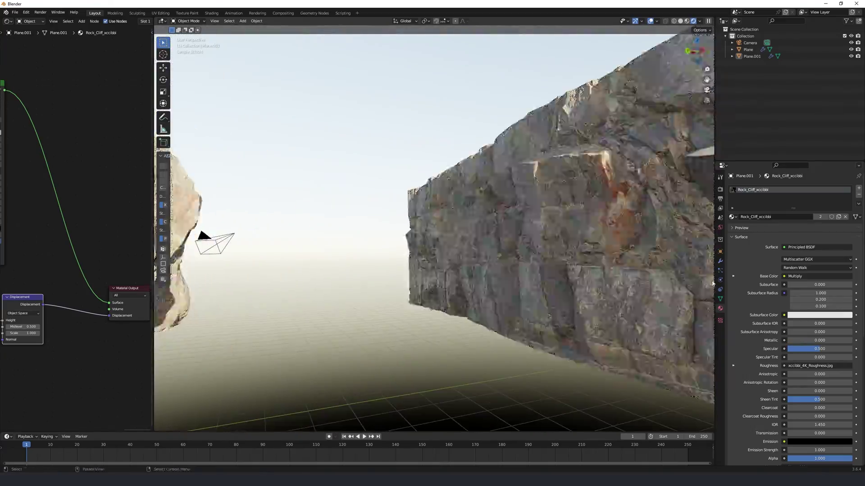
# Set the sky texture's sun rotation to 294° to light the flat copied wall.
pyautogui.click(720, 228)
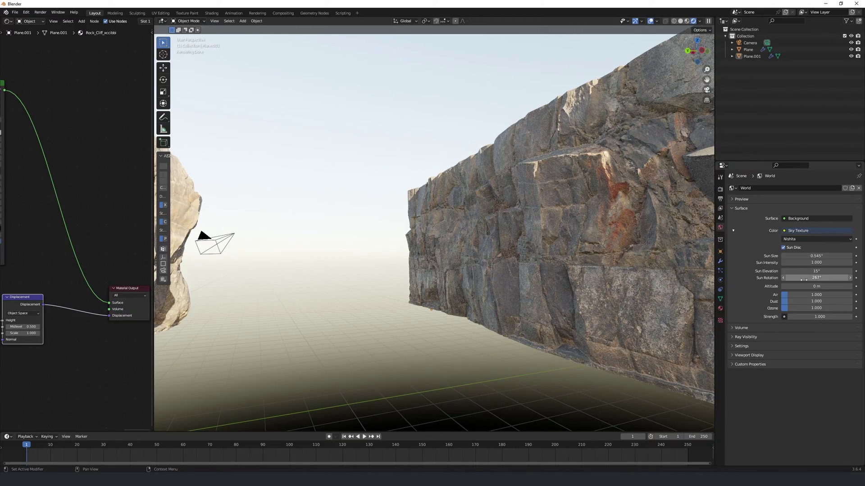
pyautogui.moveTo(811, 278); pyautogui.dragTo(831, 278)
pyautogui.scroll(-5, 589, 191)
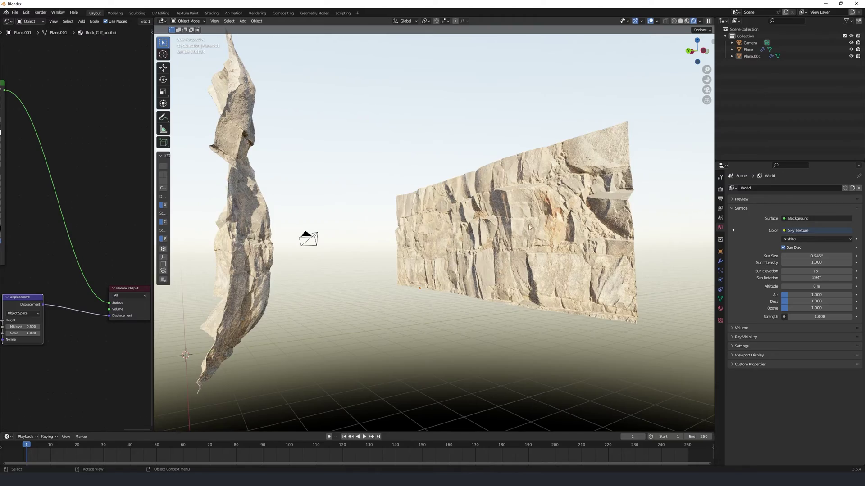
pyautogui.scroll(3, 510, 239)
pyautogui.moveTo(510, 239); pyautogui.dragTo(455, 227, button='middle')
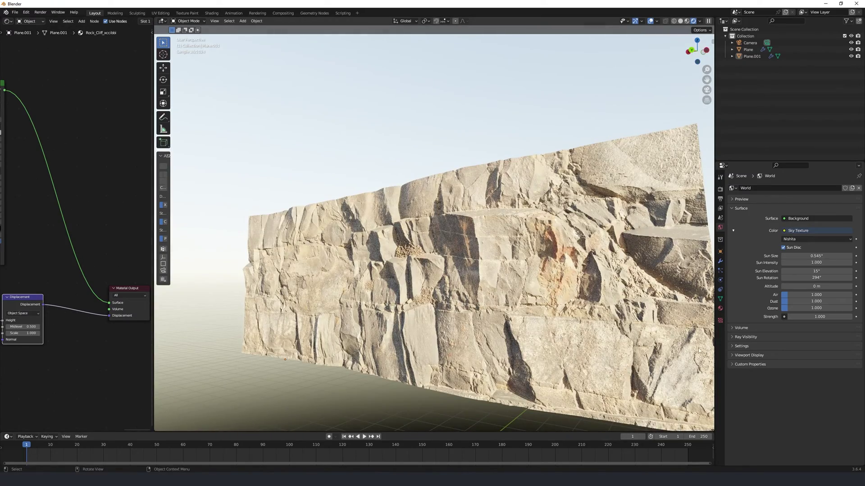
# Make the copied wall's material single-user and rename it Rock_Cliff_xccibbi_Displacement.
pyautogui.click(720, 309)
pyautogui.click(820, 217)
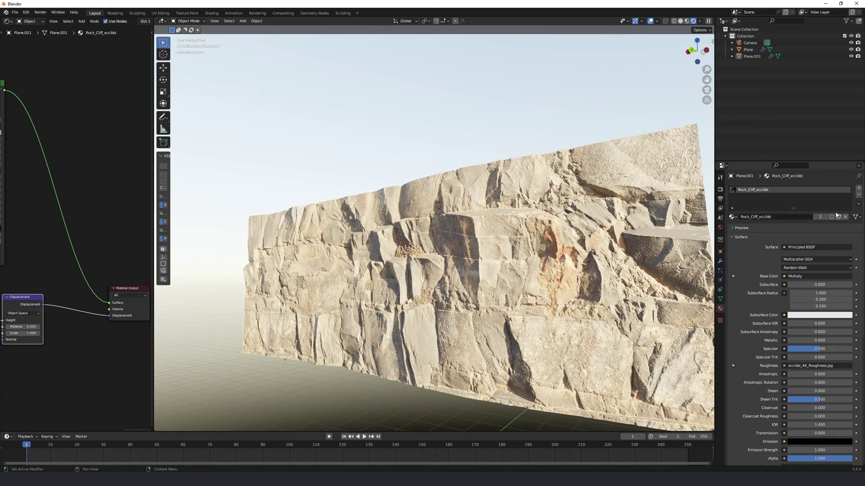
pyautogui.click(785, 215)
pyautogui.click(786, 215)
pyautogui.press('BackSpace')
pyautogui.press('BackSpace')
pyautogui.press('BackSpace')
pyautogui.press('BackSpace')
pyautogui.write('_Displacement')
pyautogui.press('Return')
# Set the Displacement node's scale to 2 in the copied wall's material and compare the relief of both walls.
pyautogui.click(22, 333)
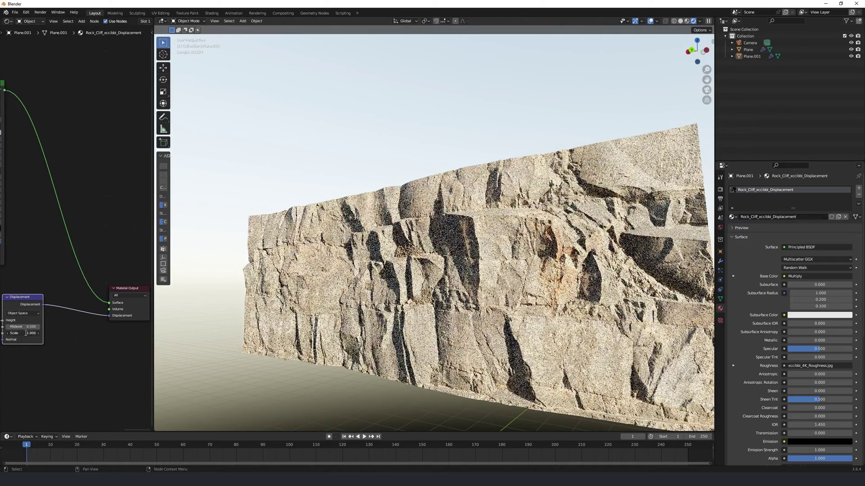
pyautogui.write('2')
pyautogui.press('Return')
pyautogui.moveTo(509, 421); pyautogui.dragTo(590, 286, button='middle')
pyautogui.scroll(-2, 536, 241)
pyautogui.moveTo(531, 241); pyautogui.dragTo(553, 240, button='middle')
pyautogui.scroll(-4, 554, 239)
pyautogui.scroll(2, 507, 257)
pyautogui.moveTo(499, 260); pyautogui.dragTo(498, 259, button='middle')
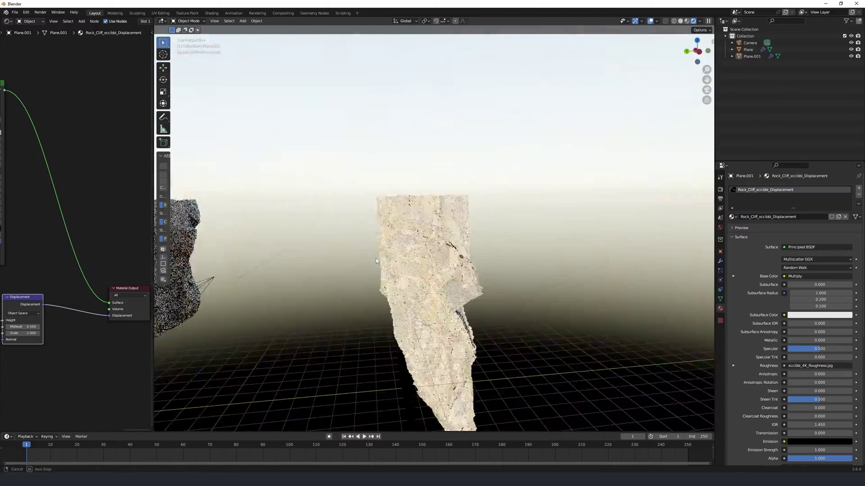
pyautogui.moveTo(374, 261); pyautogui.dragTo(357, 231, button='middle')
# Set the sky texture's sun rotation to 270° to light the faces of both walls.
pyautogui.click(719, 228)
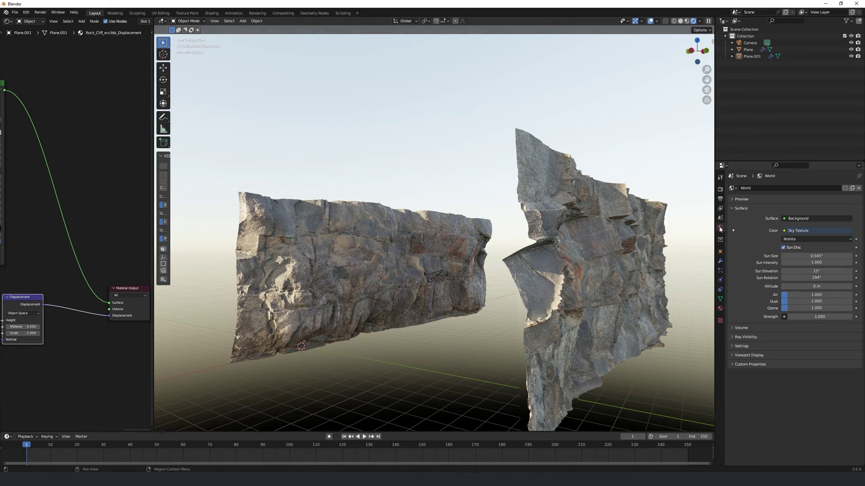
pyautogui.moveTo(816, 278); pyautogui.dragTo(804, 278)
pyautogui.scroll(2, 539, 296)
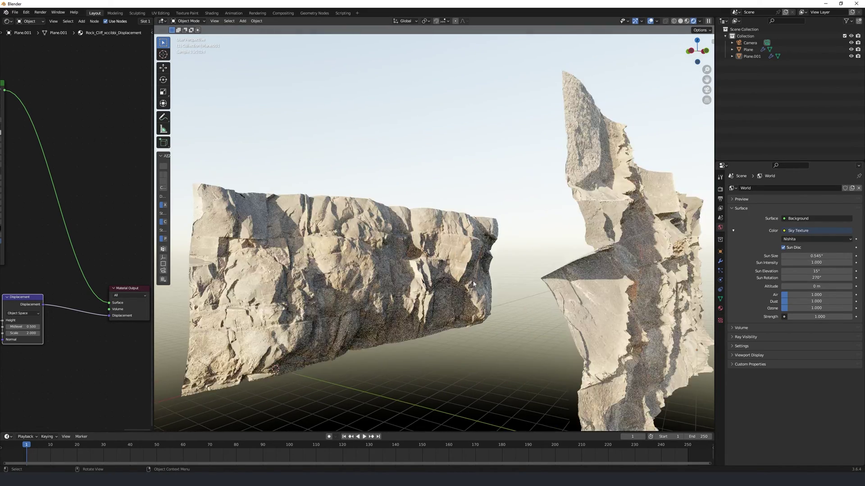
pyautogui.moveTo(539, 295); pyautogui.dragTo(501, 280, button='middle')
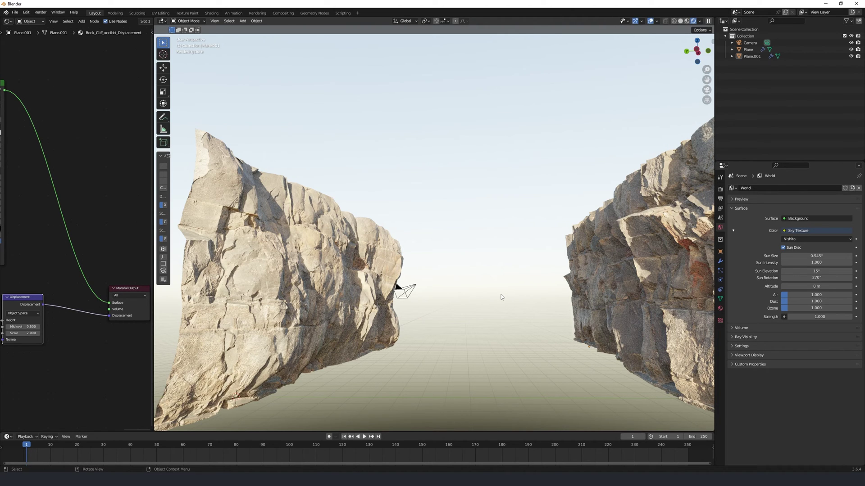
# Look through the camera and lock the camera to the view.
pyautogui.press('KP_0')
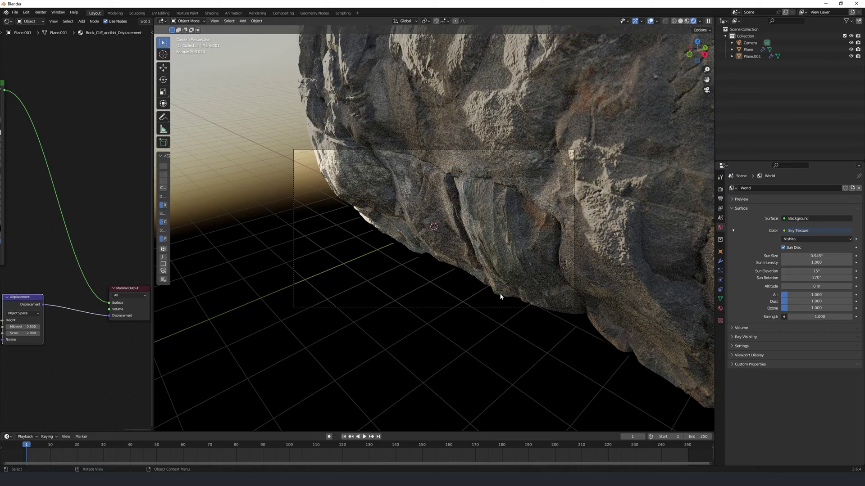
pyautogui.scroll(1, 499, 295)
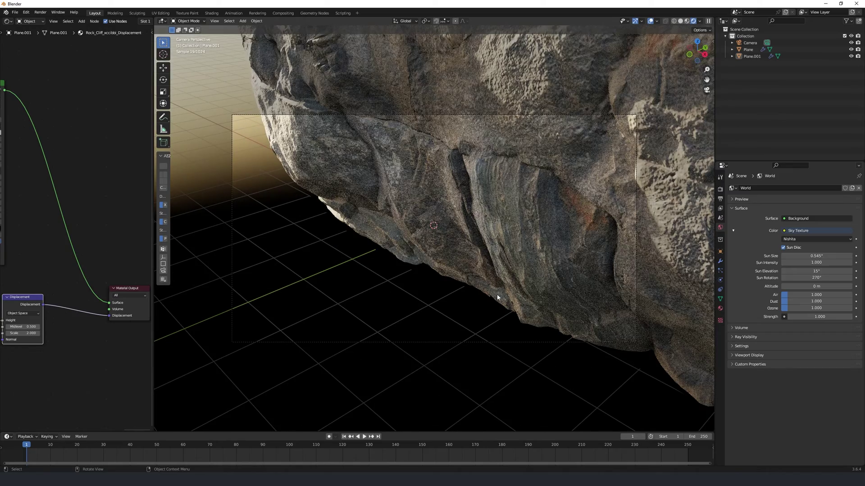
pyautogui.press('n')
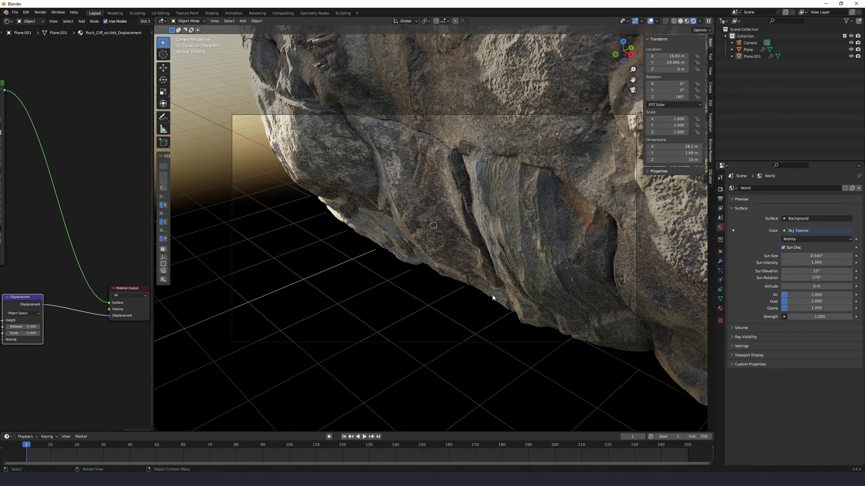
pyautogui.click(710, 71)
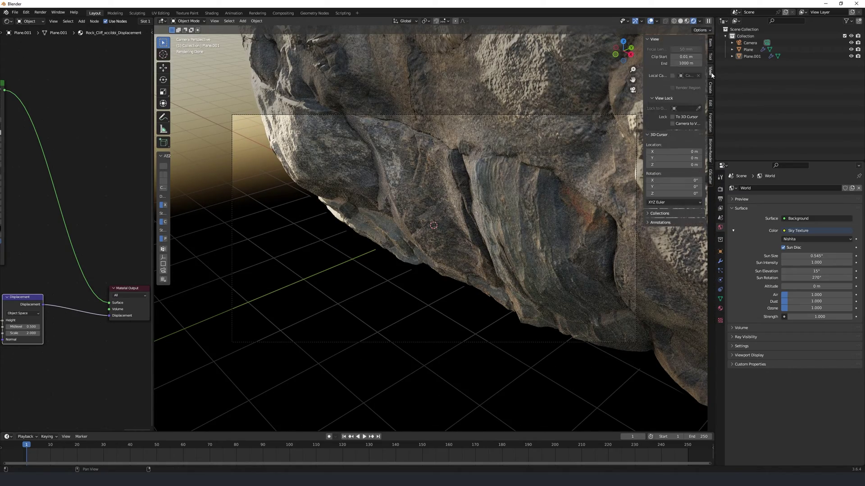
pyautogui.click(672, 124)
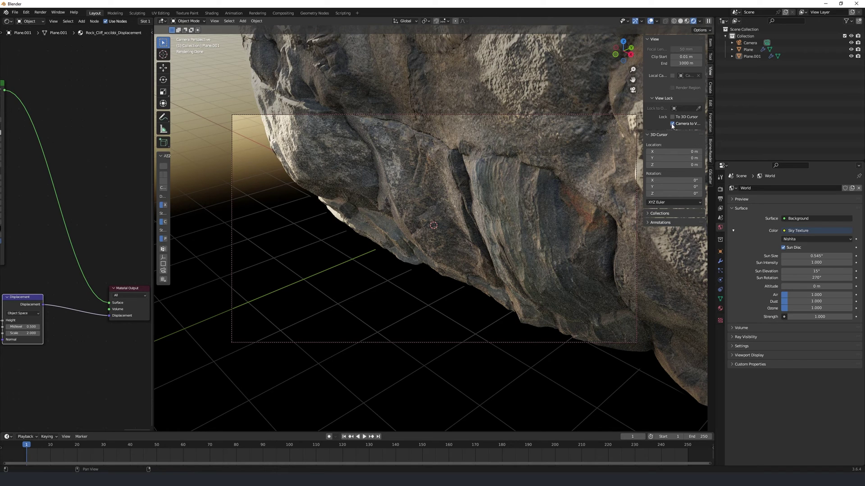
# Enable Render Region in the output settings and turn on the transparent film background.
pyautogui.click(720, 198)
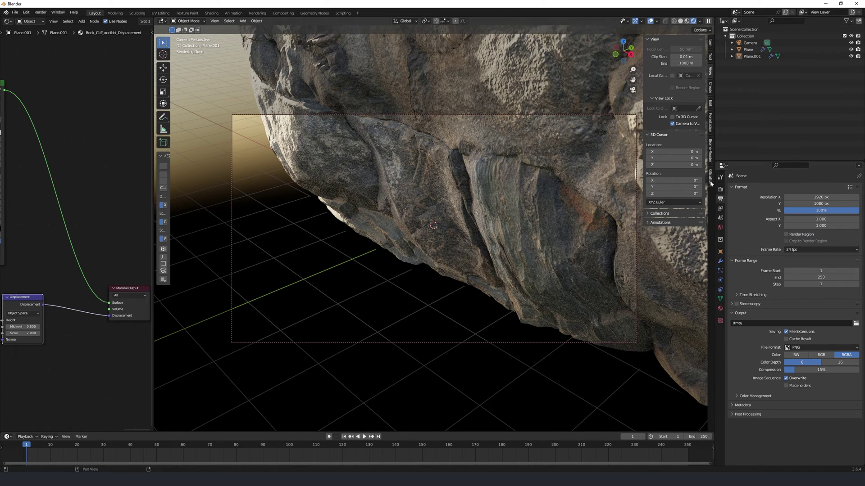
pyautogui.click(785, 234)
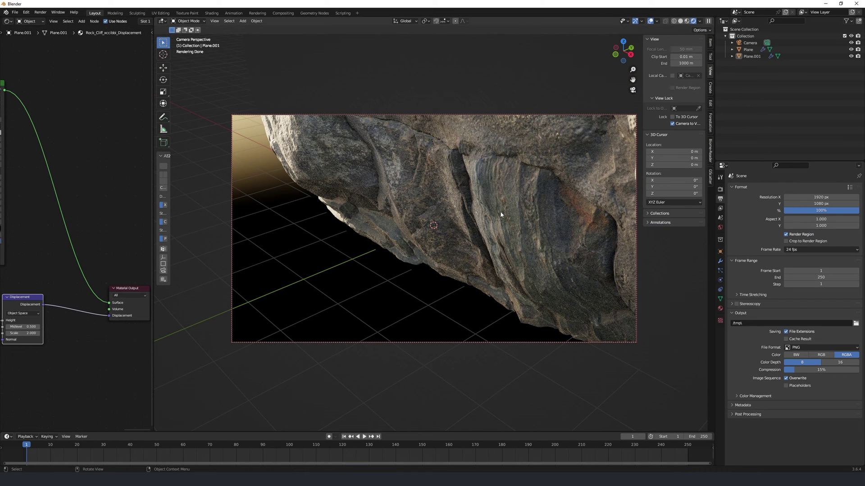
pyautogui.click(720, 189)
pyautogui.click(735, 278)
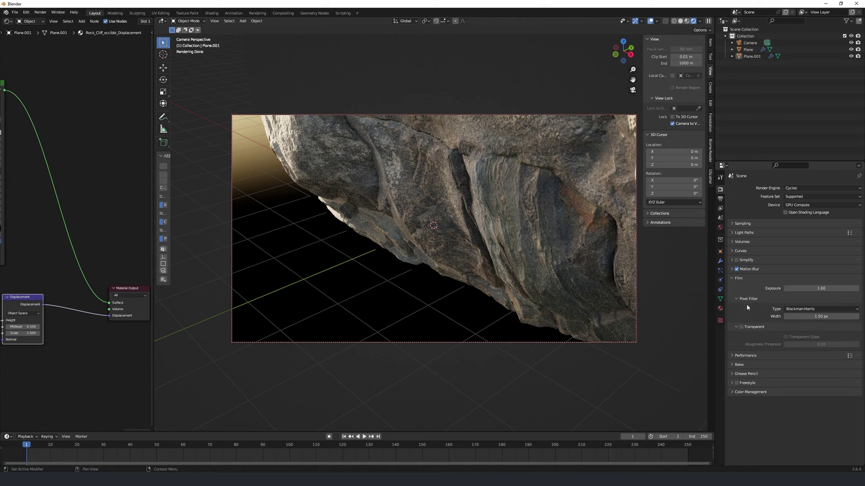
pyautogui.click(741, 328)
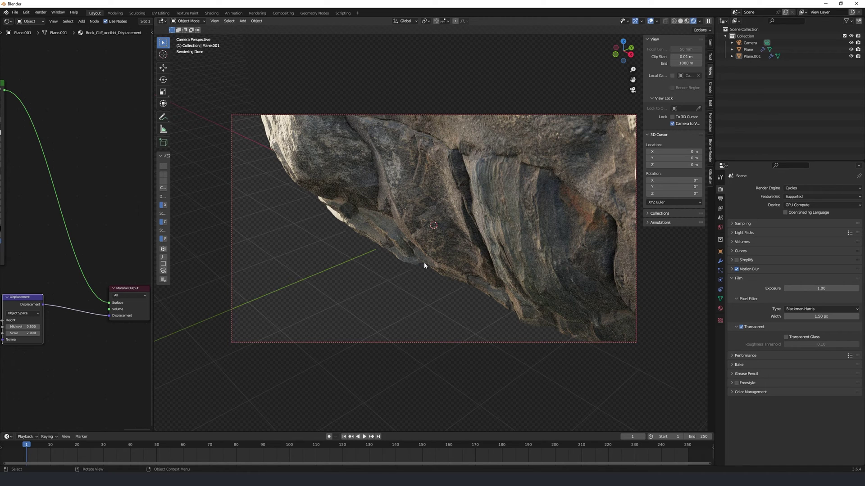
# Frame the original cliff wall with the camera and enable its depth of field with 15 m focus distance and F-Stop 0.1.
pyautogui.moveTo(417, 242); pyautogui.dragTo(518, 147, button='middle')
pyautogui.click(558, 115)
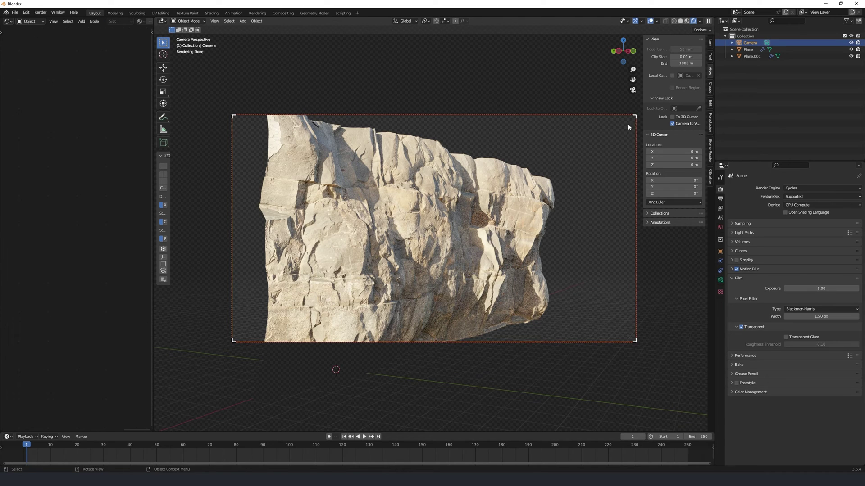
pyautogui.click(720, 281)
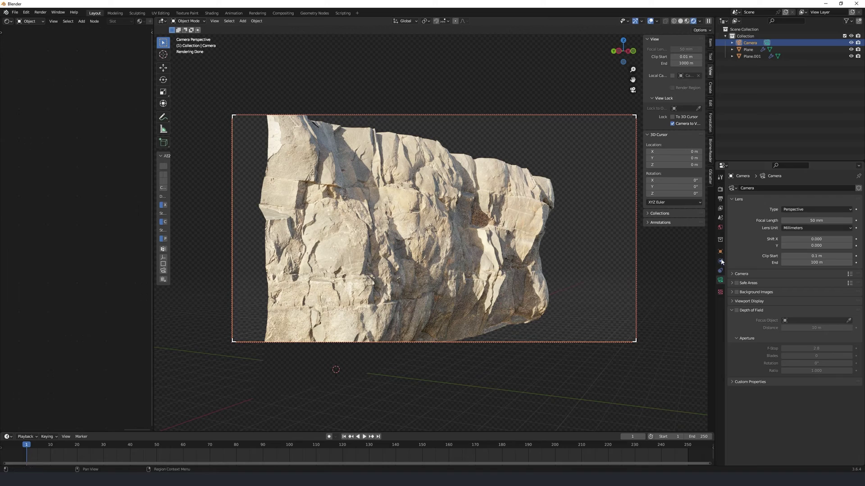
pyautogui.click(737, 310)
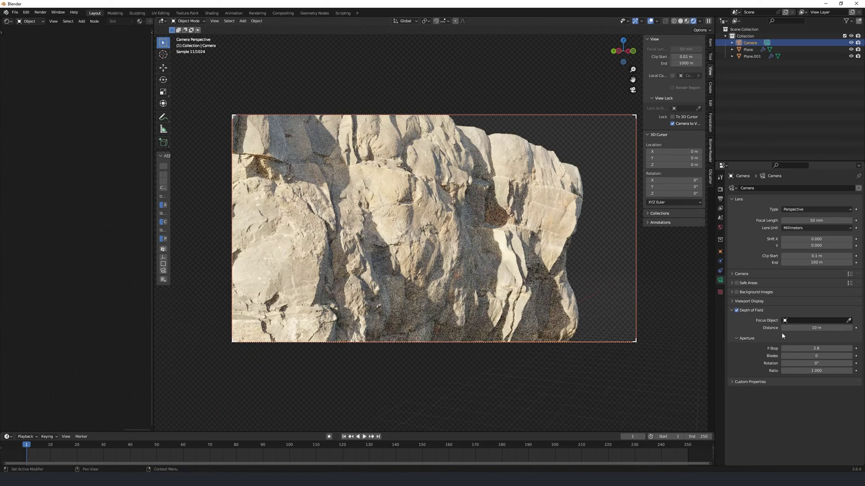
pyautogui.moveTo(833, 349); pyautogui.dragTo(858, 328)
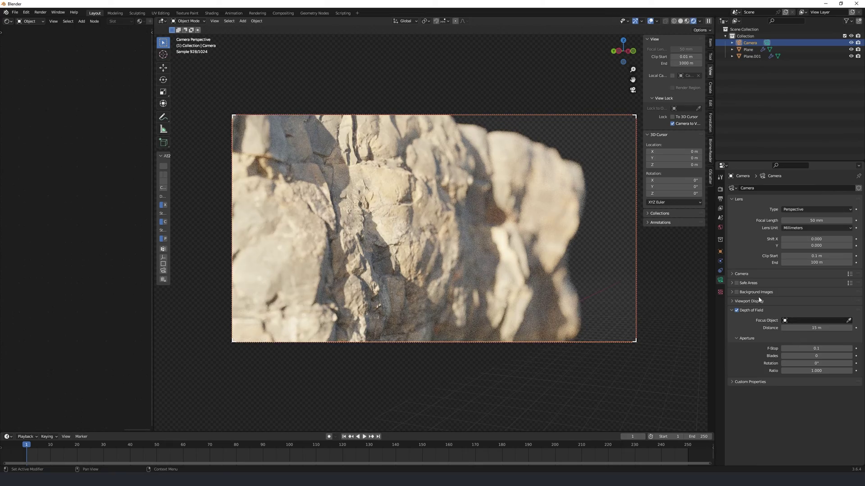
# Set the camera's focal length to 75 mm and its depth-of-field F-Stop to 2.0.
pyautogui.click(833, 220)
pyautogui.write('75')
pyautogui.press('Return')
pyautogui.click(816, 348)
pyautogui.write('2')
pyautogui.press('Return')
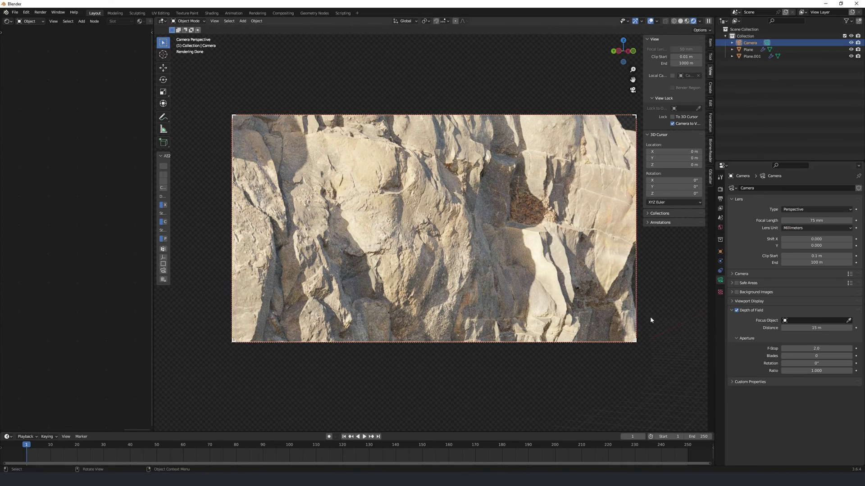
# Adjust the sky texture's sun position so warm light grazes the cliff and leaves most of it in shadow.
pyautogui.click(720, 227)
pyautogui.moveTo(816, 278); pyautogui.dragTo(785, 271)
pyautogui.click(720, 189)
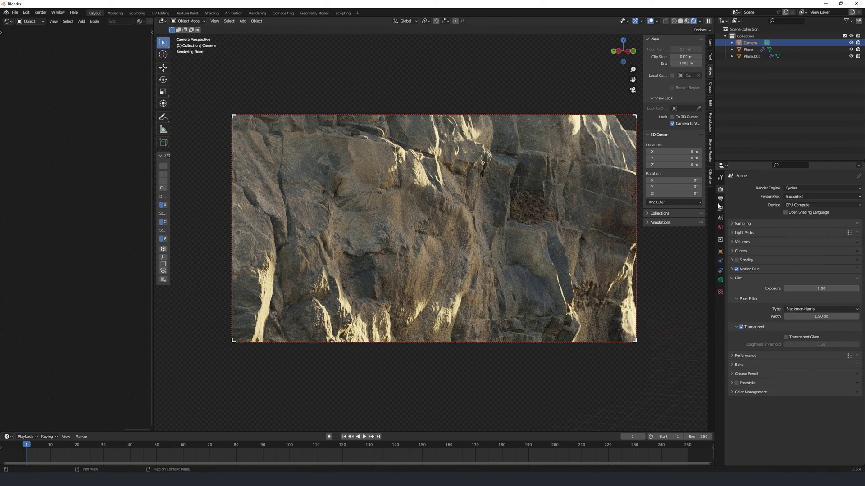
# Set the output resolution to 3840 by 2160 px.
pyautogui.click(721, 199)
pyautogui.click(802, 197)
pyautogui.write('3840')
pyautogui.press('Return')
pyautogui.click(829, 204)
pyautogui.write('2160')
pyautogui.press('Return')
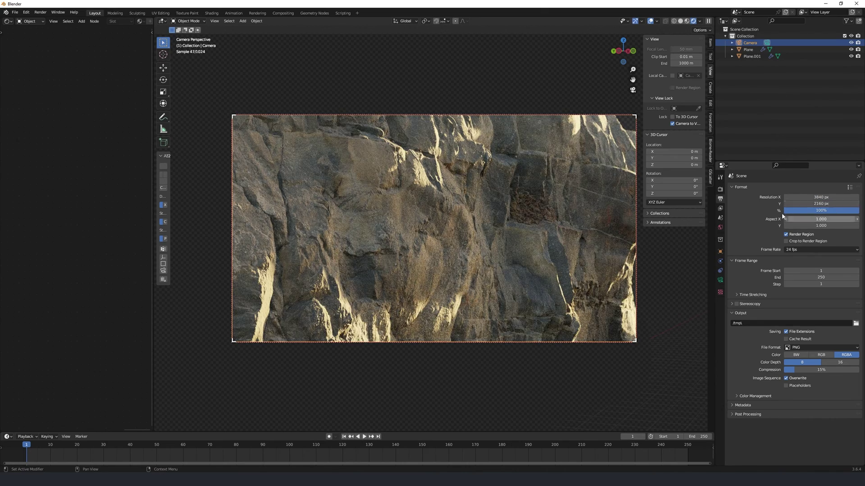
# Enable denoising for the viewport in the Cycles sampling settings.
pyautogui.click(720, 190)
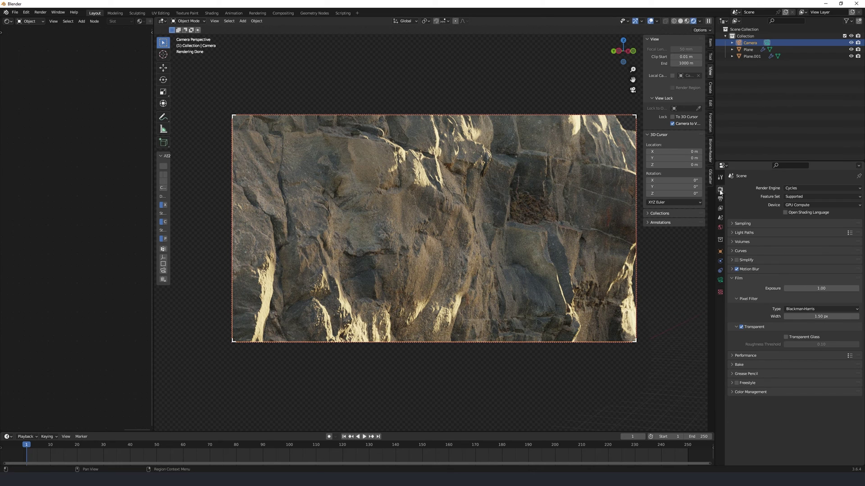
pyautogui.click(731, 224)
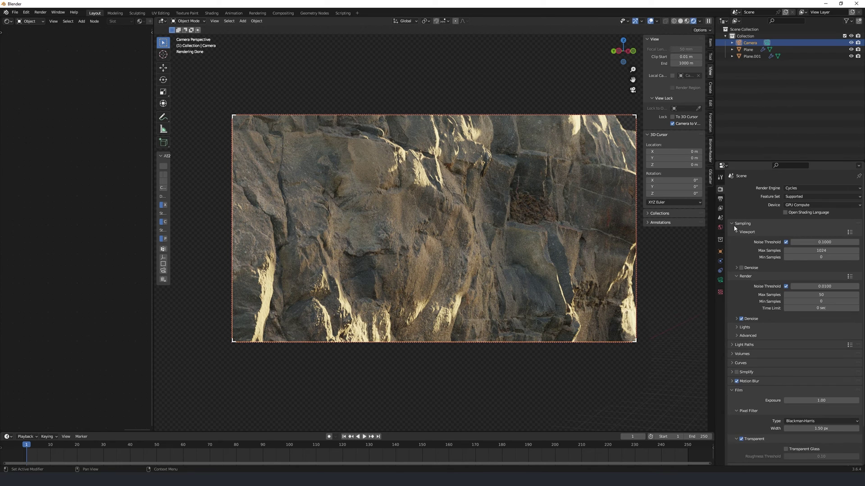
pyautogui.click(741, 267)
# Set the color management look to High Contrast and hide the viewport sidebar.
pyautogui.scroll(-6, 765, 360)
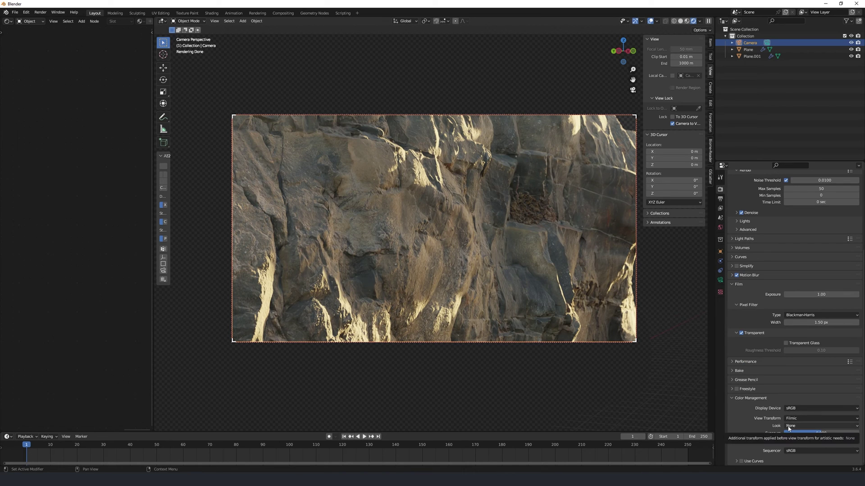
pyautogui.click(789, 426)
pyautogui.click(794, 404)
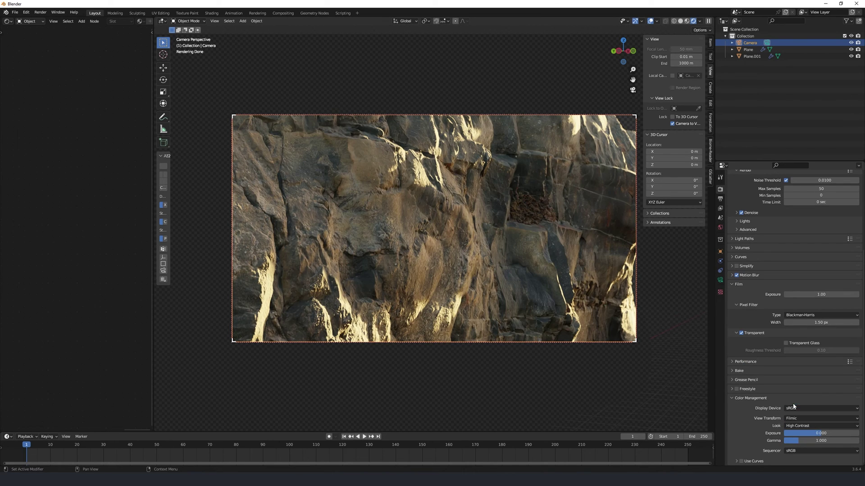
pyautogui.press('n')
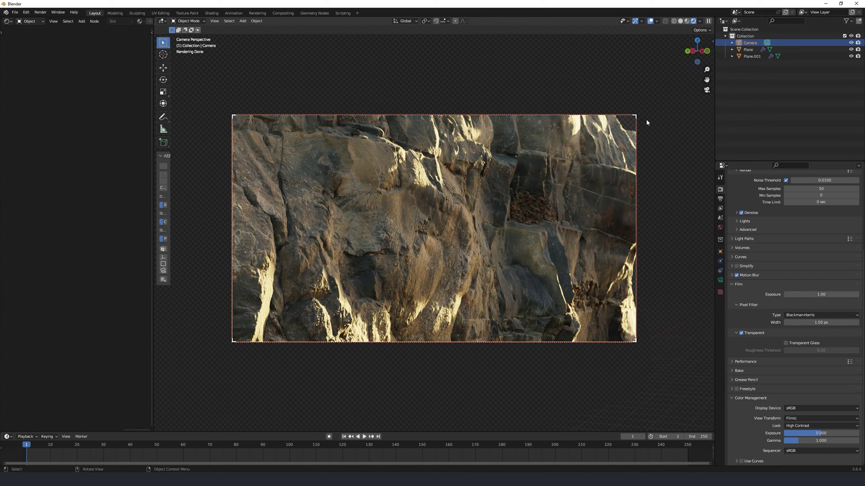